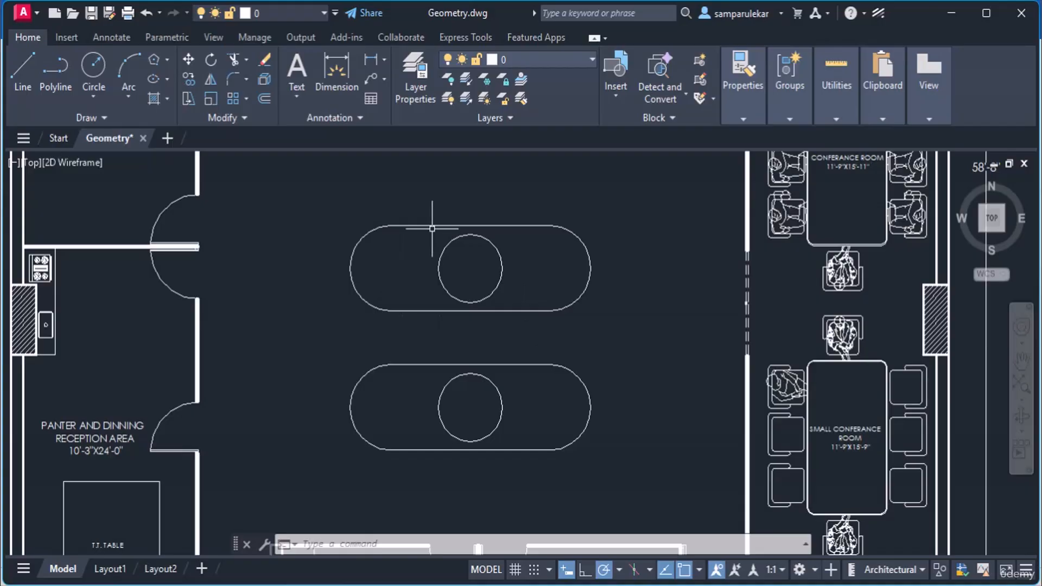
# Step: Erase the upper obround slot together with the circle inside it
pyautogui.click(439, 225)
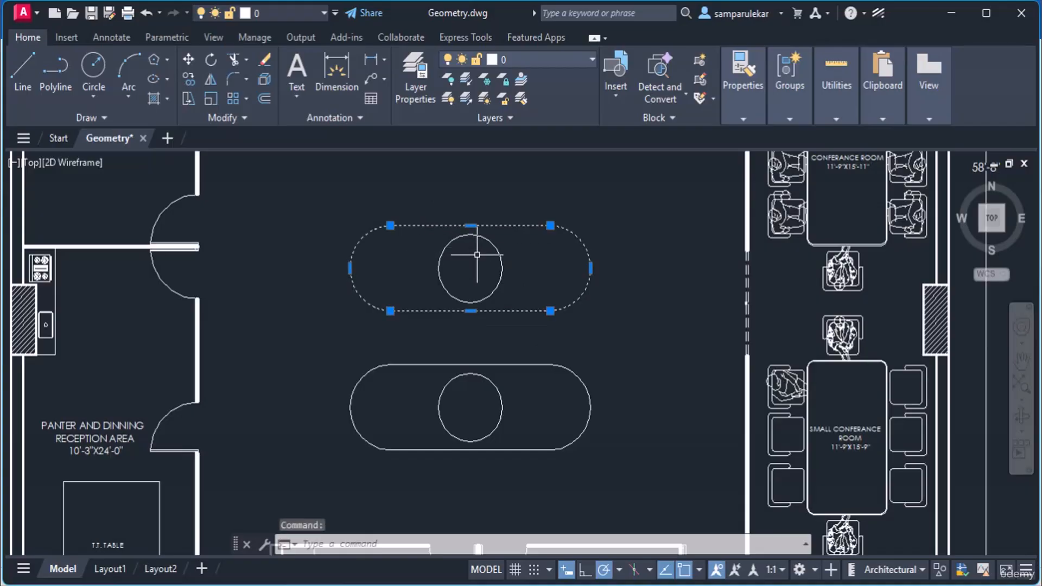
pyautogui.click(499, 249)
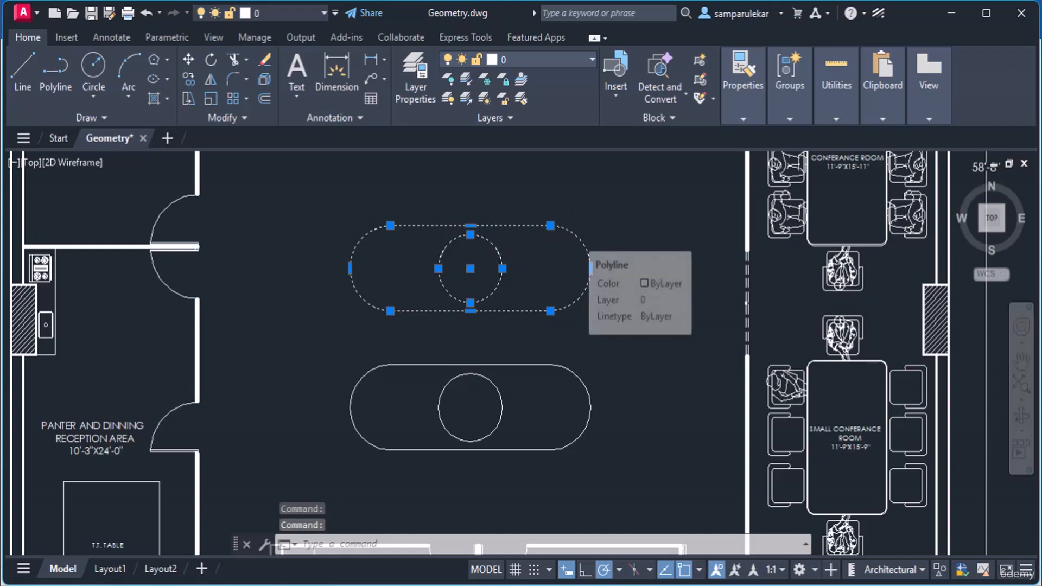
pyautogui.rightClick(573, 228)
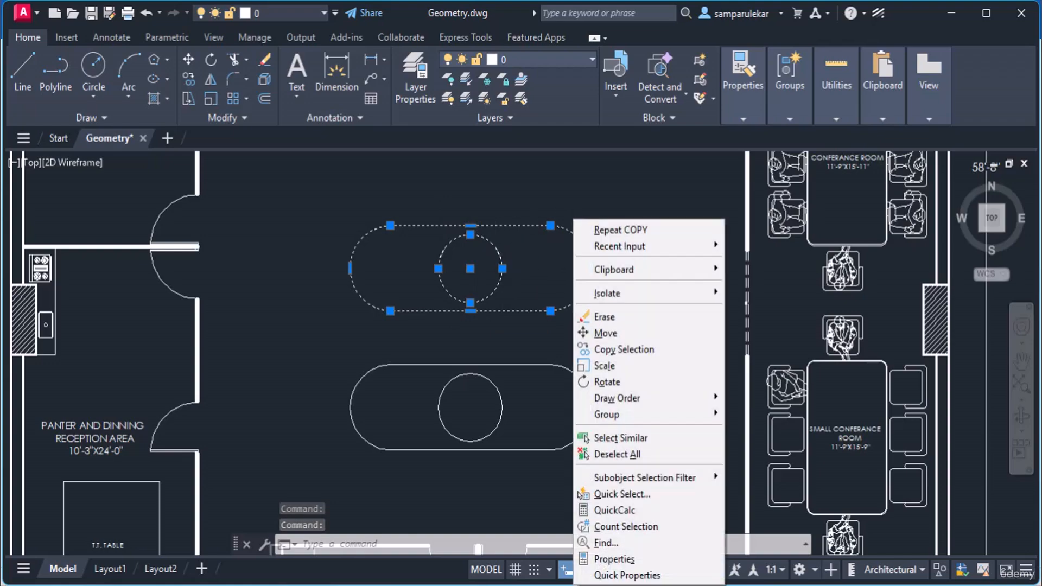
pyautogui.click(634, 319)
# Step: Erase the lower obround slot together with the circle inside it
pyautogui.click(538, 363)
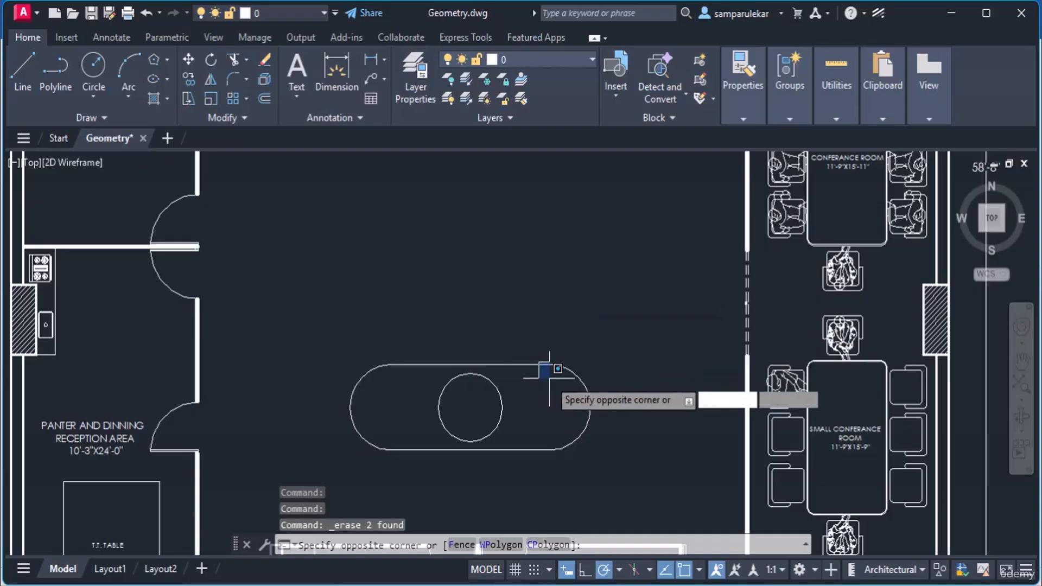
pyautogui.click(570, 373)
pyautogui.click(577, 365)
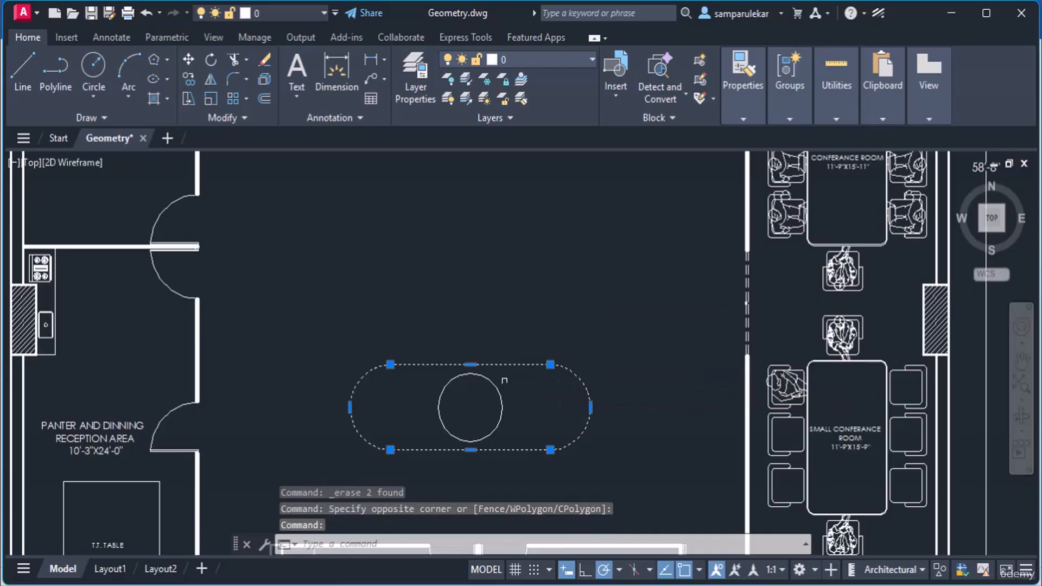
pyautogui.click(488, 380)
pyautogui.rightClick(489, 380)
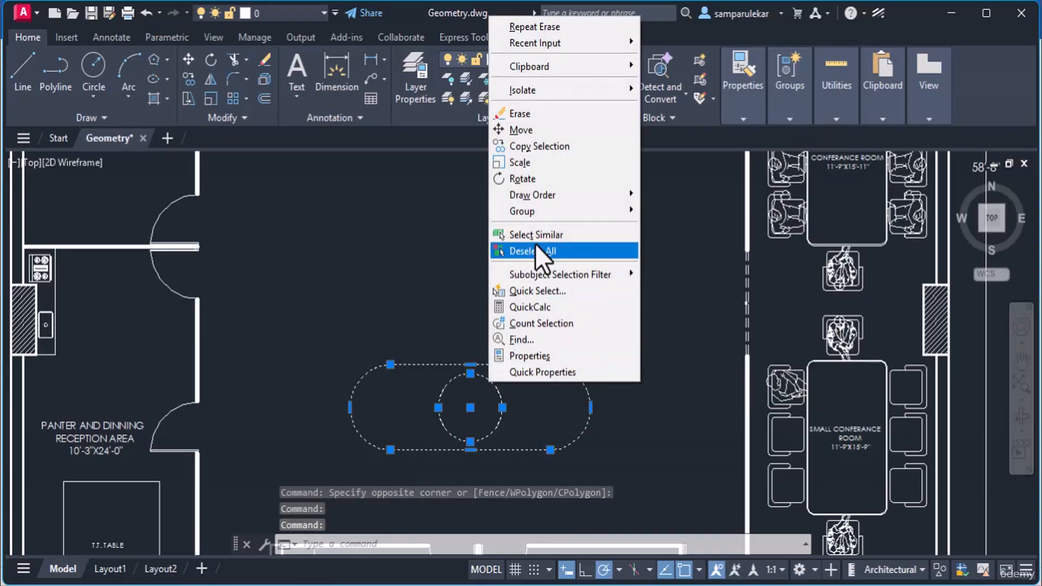
pyautogui.click(545, 115)
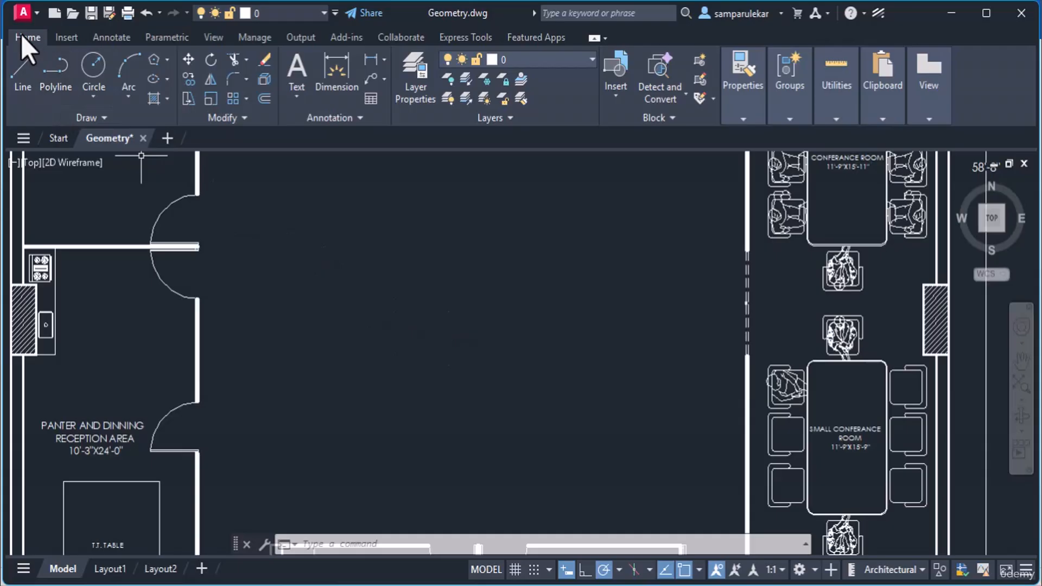
# Step: Start a polyline and draw the 10' top side followed by the 5' right arc end
pyautogui.click(48, 82)
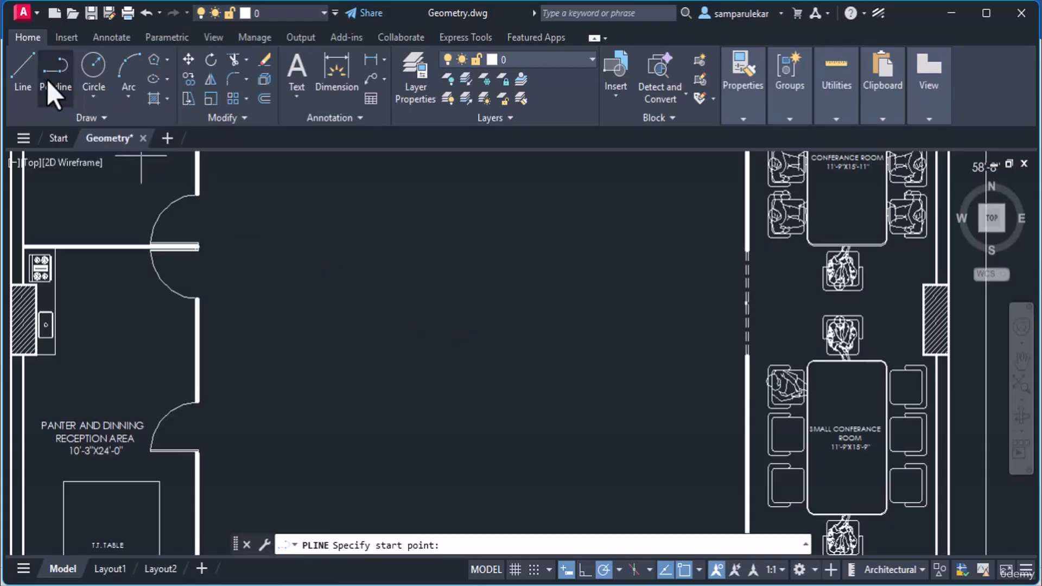
pyautogui.click(357, 287)
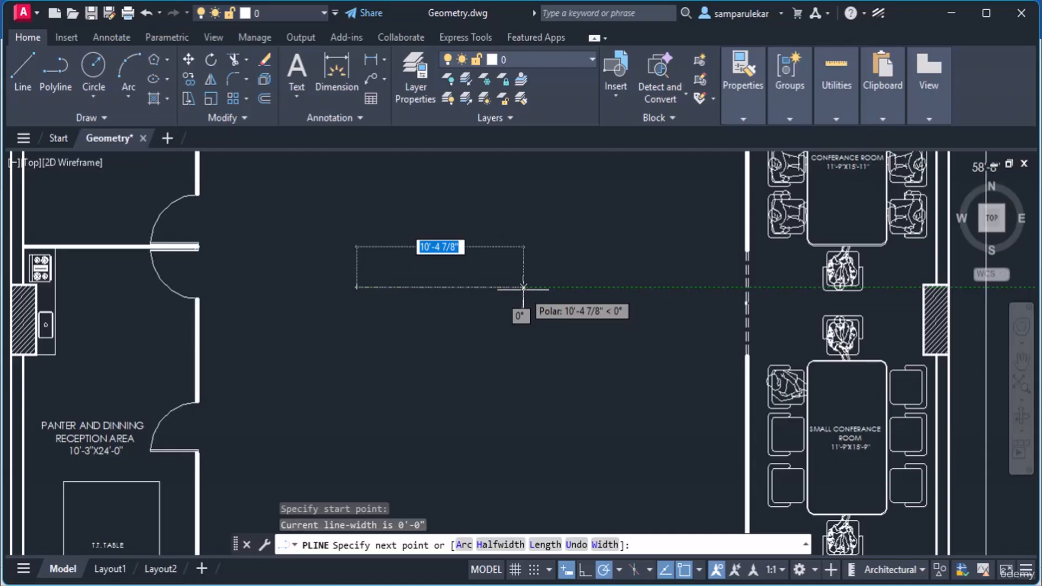
pyautogui.write('10')
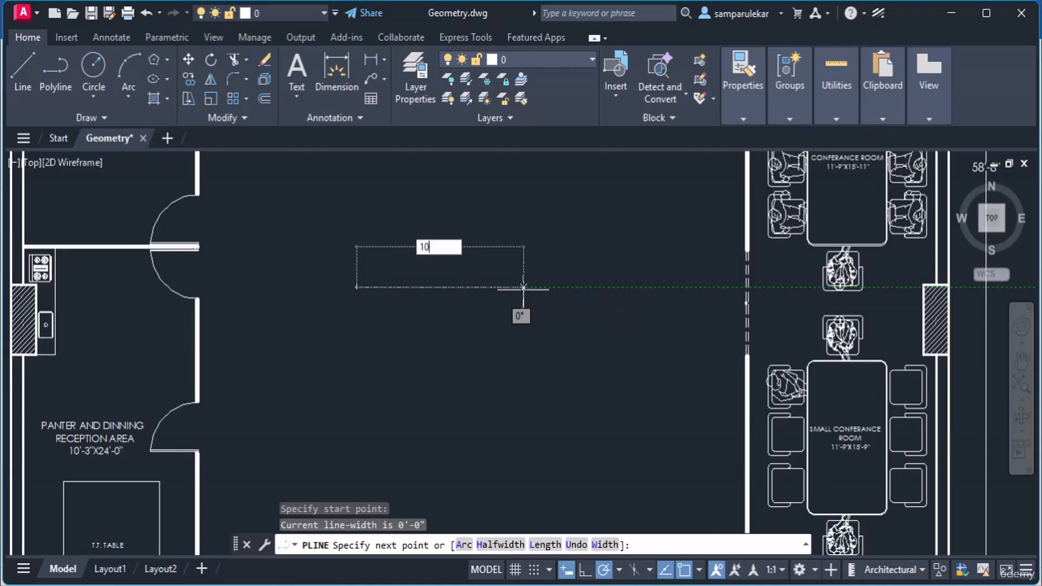
pyautogui.write("'")
pyautogui.press('Return')
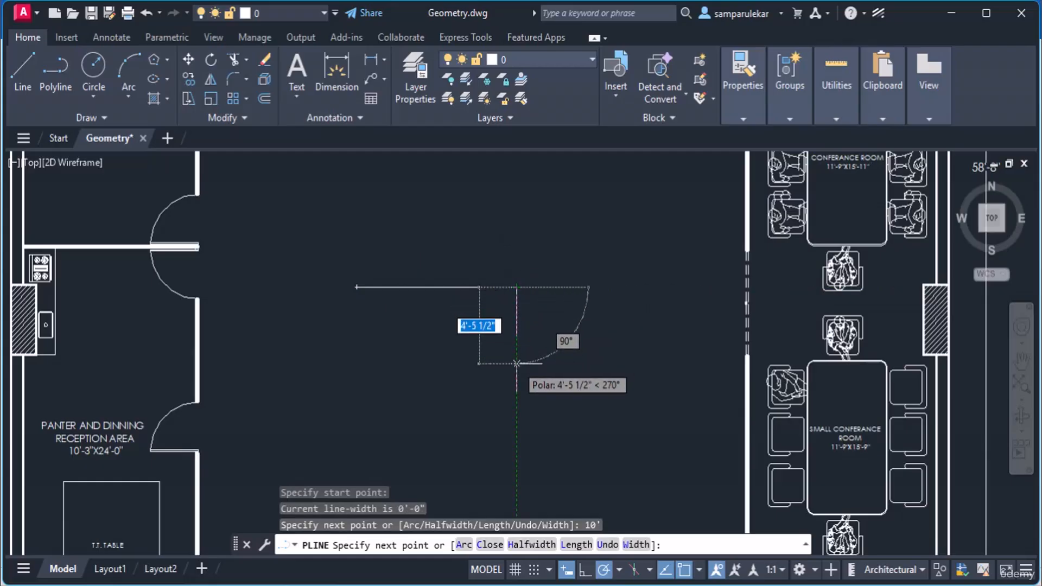
pyautogui.write('a')
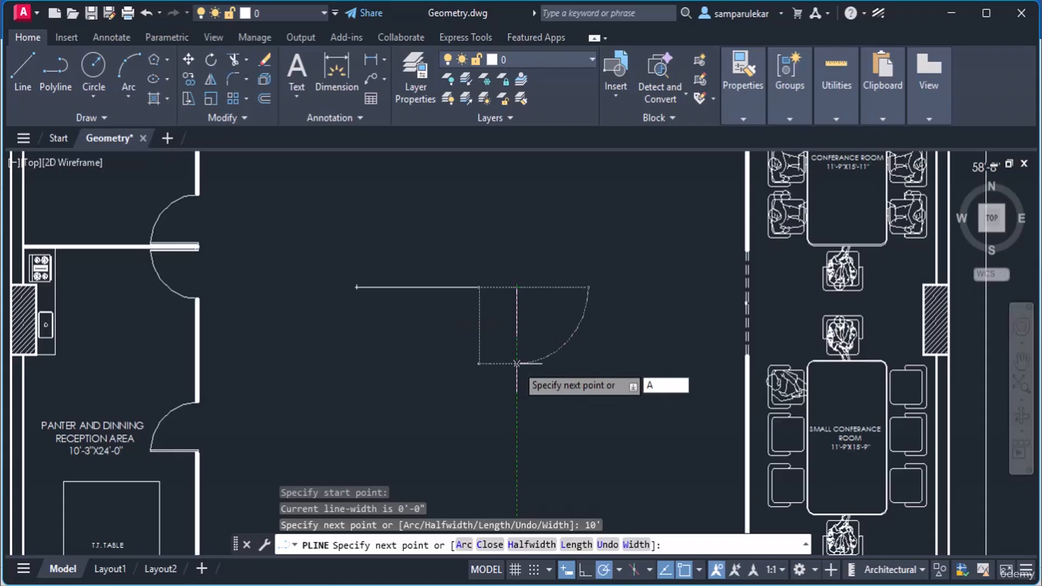
pyautogui.press('Return')
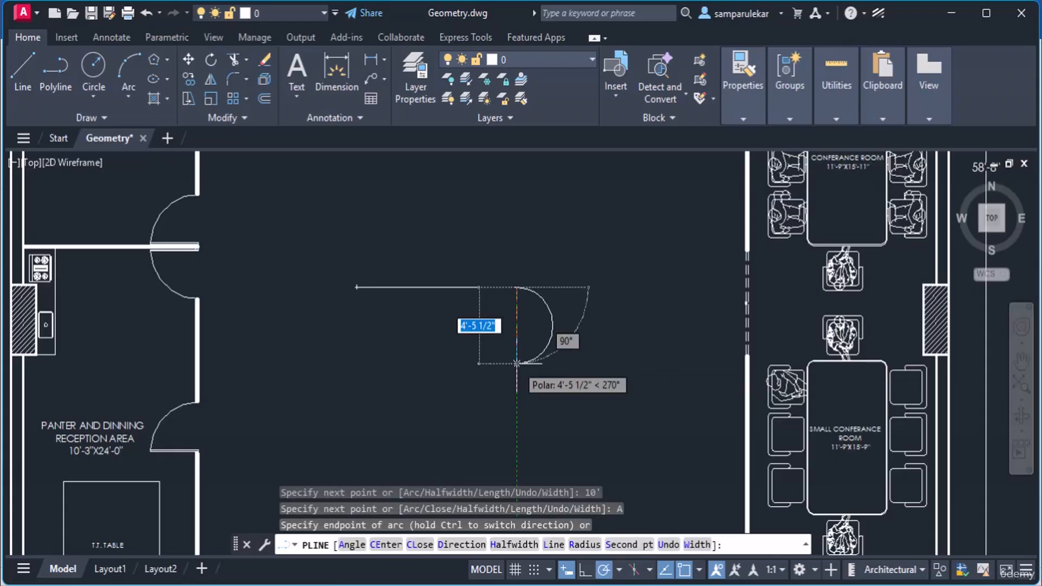
pyautogui.write("5'")
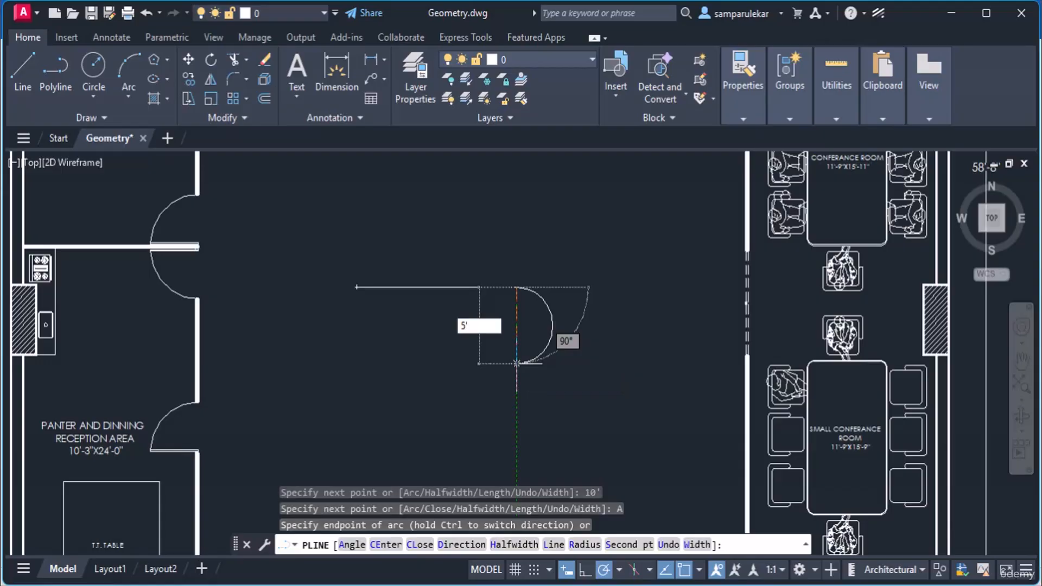
pyautogui.press('Return')
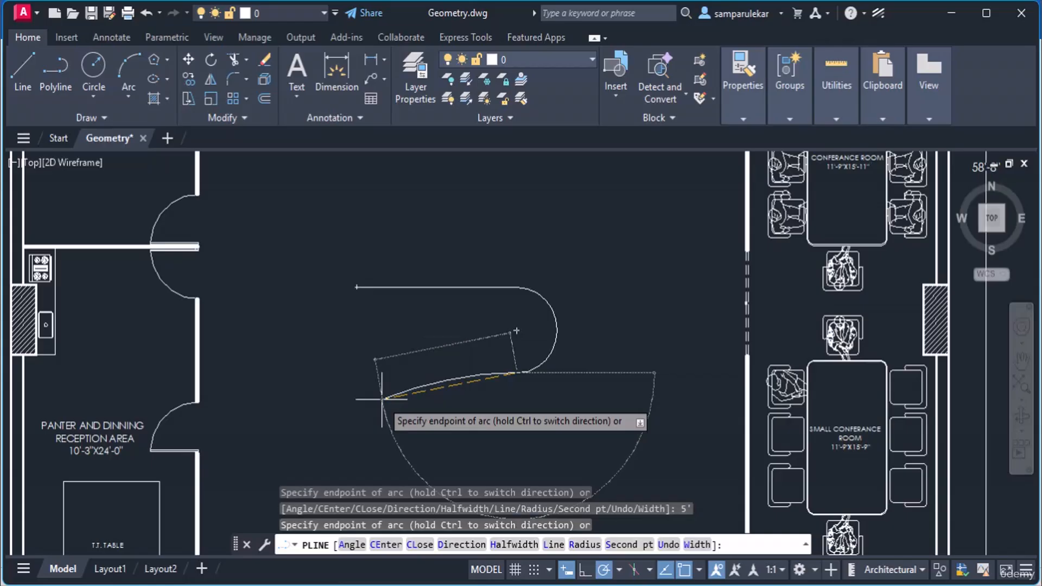
# Step: Draw the 10' bottom side and close the slot with a left arc back to the start
pyautogui.write('L')
pyautogui.press('Return')
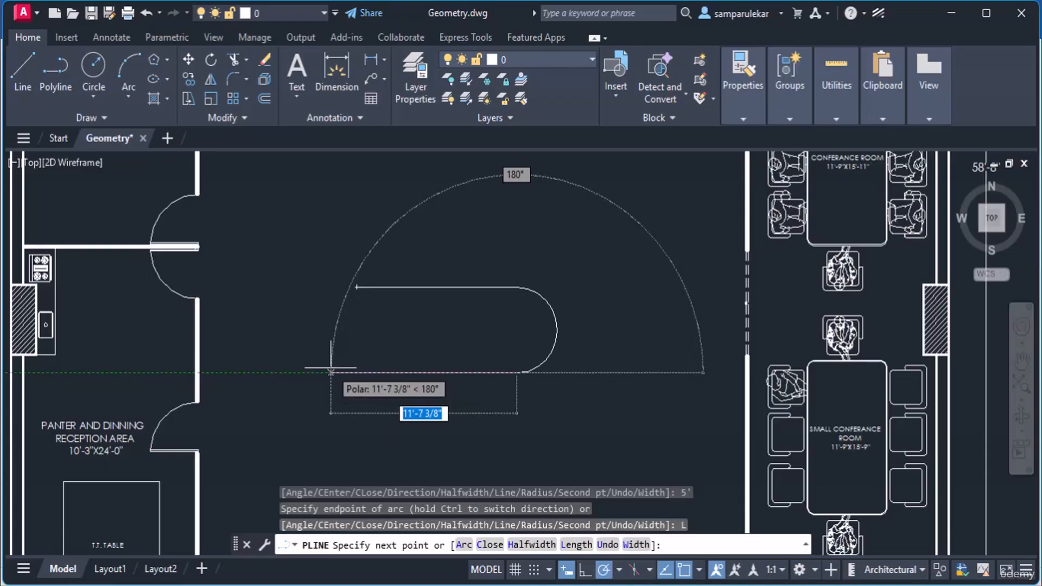
pyautogui.write("10'")
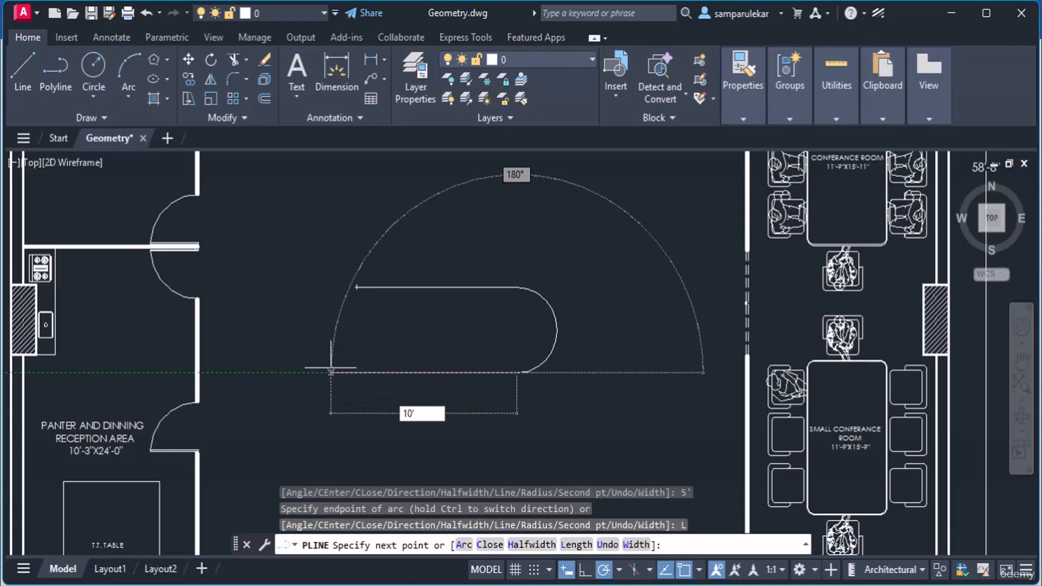
pyautogui.press('Return')
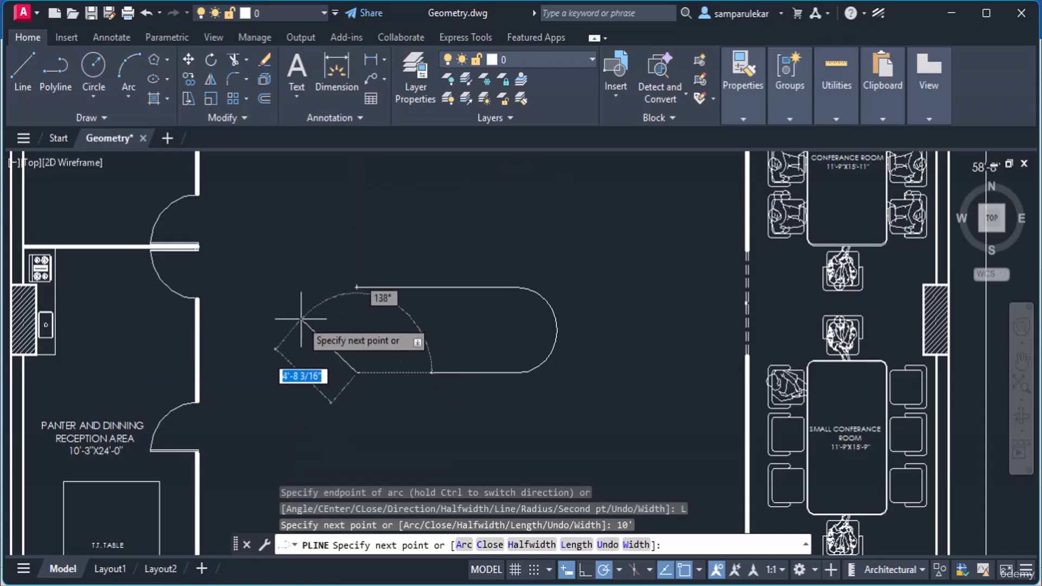
pyautogui.write('A')
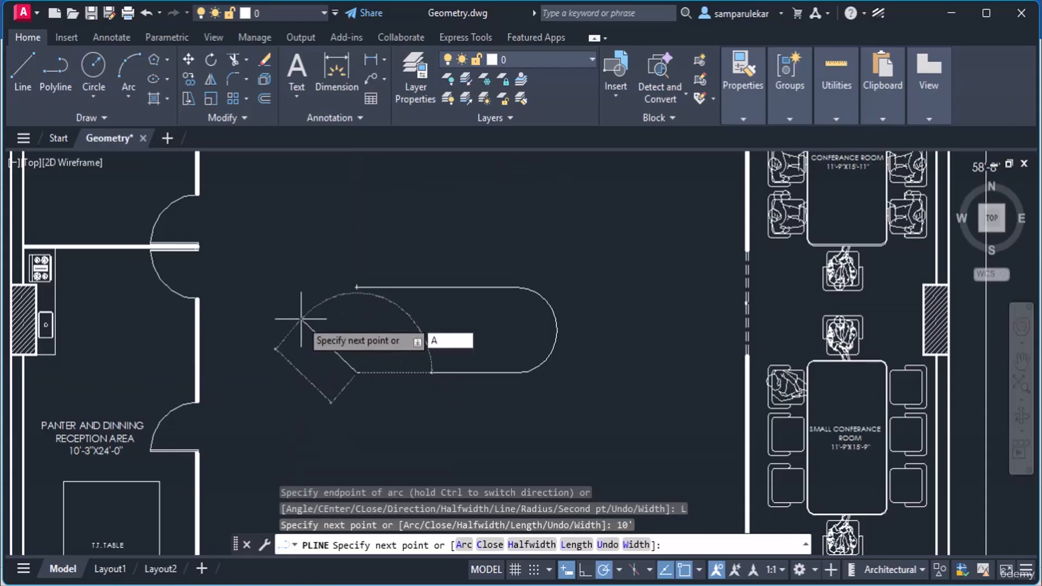
pyautogui.press('Return')
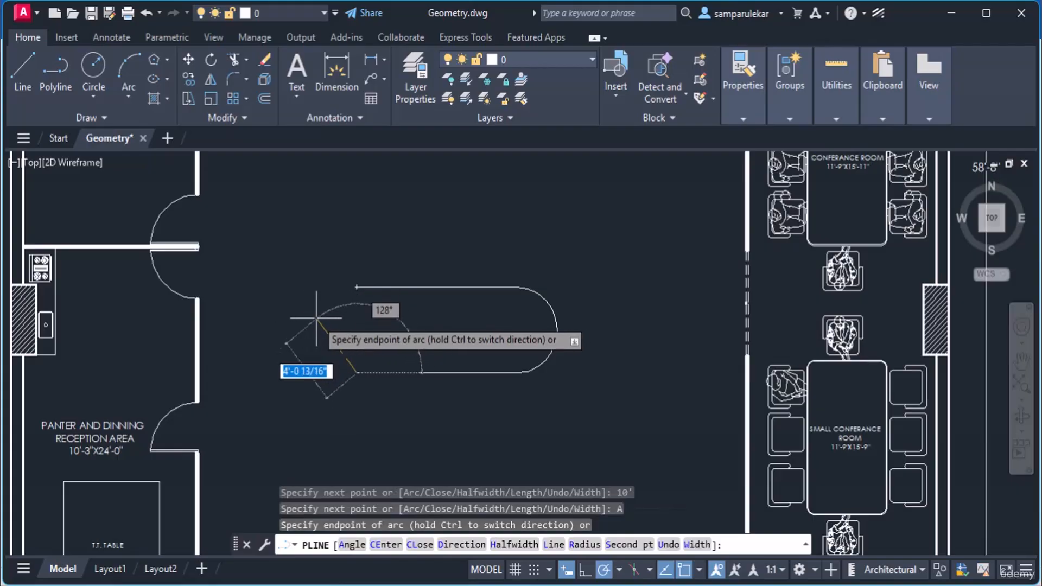
pyautogui.write('5')
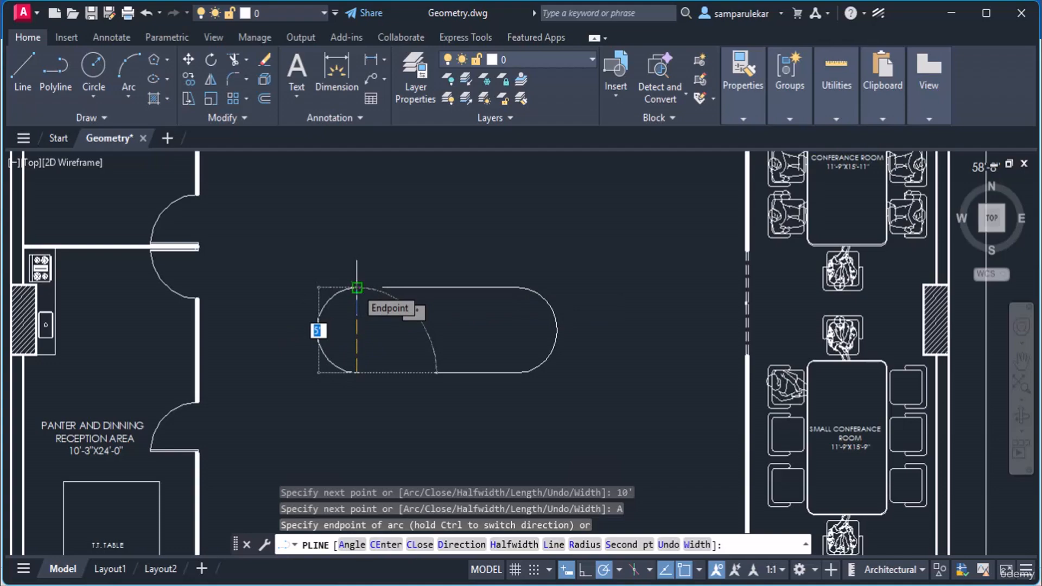
pyautogui.click(357, 288)
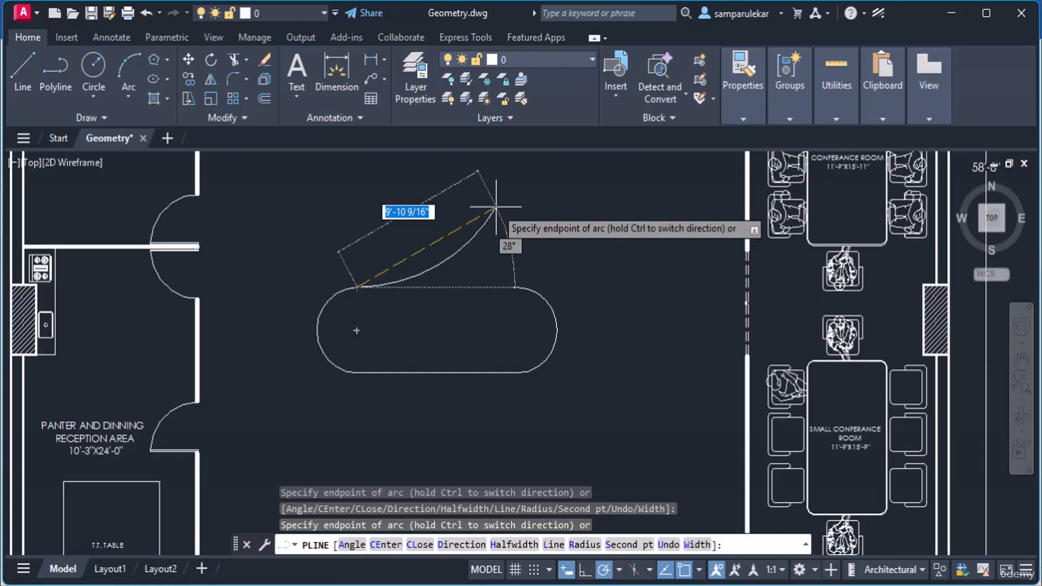
pyautogui.press('Return')
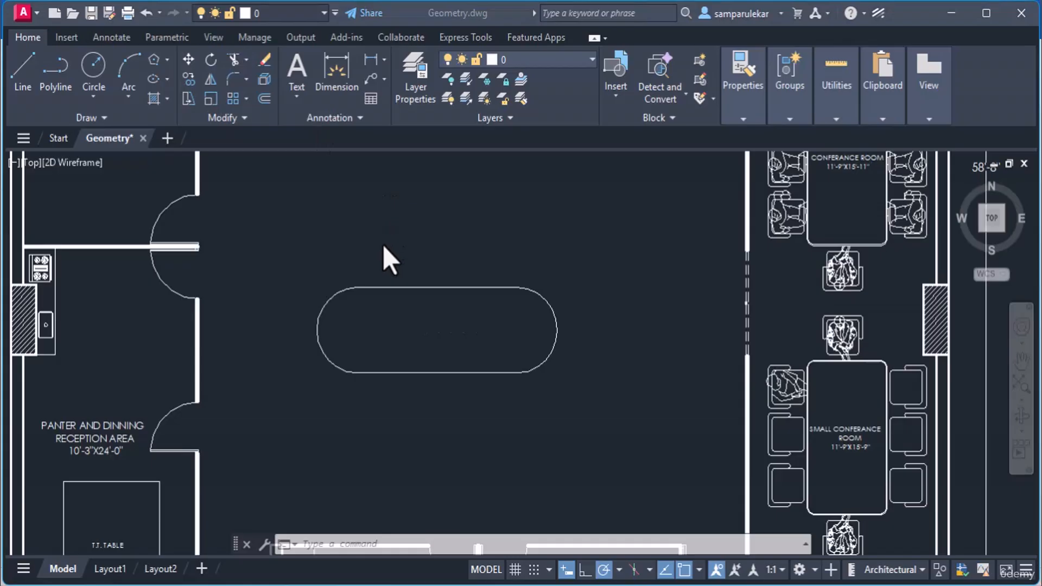
# Step: Draw a 2' radius circle by centre and radius at the middle of the obround slot
pyautogui.click(91, 103)
pyautogui.click(112, 126)
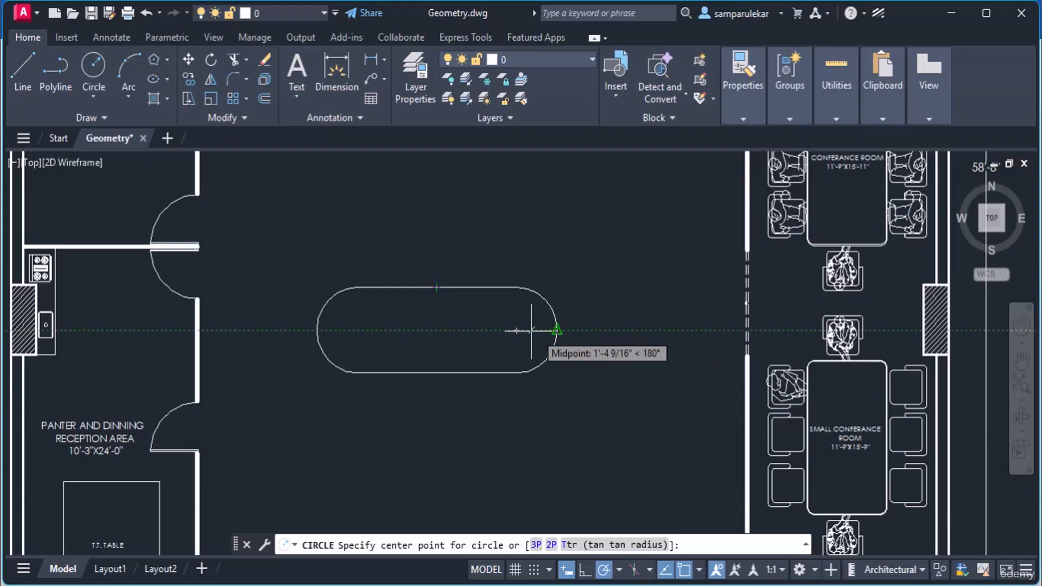
pyautogui.click(436, 330)
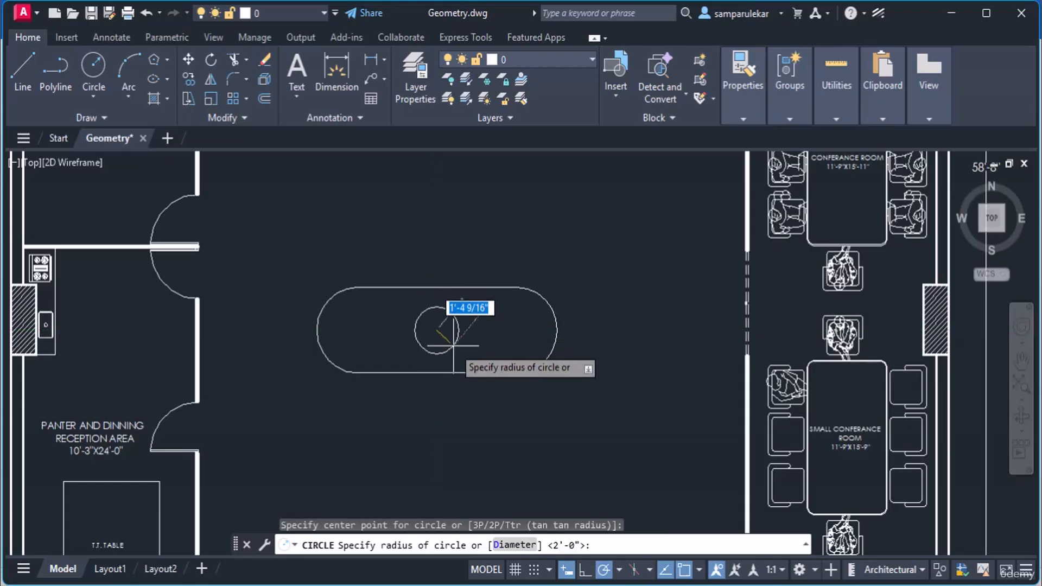
pyautogui.write("2'")
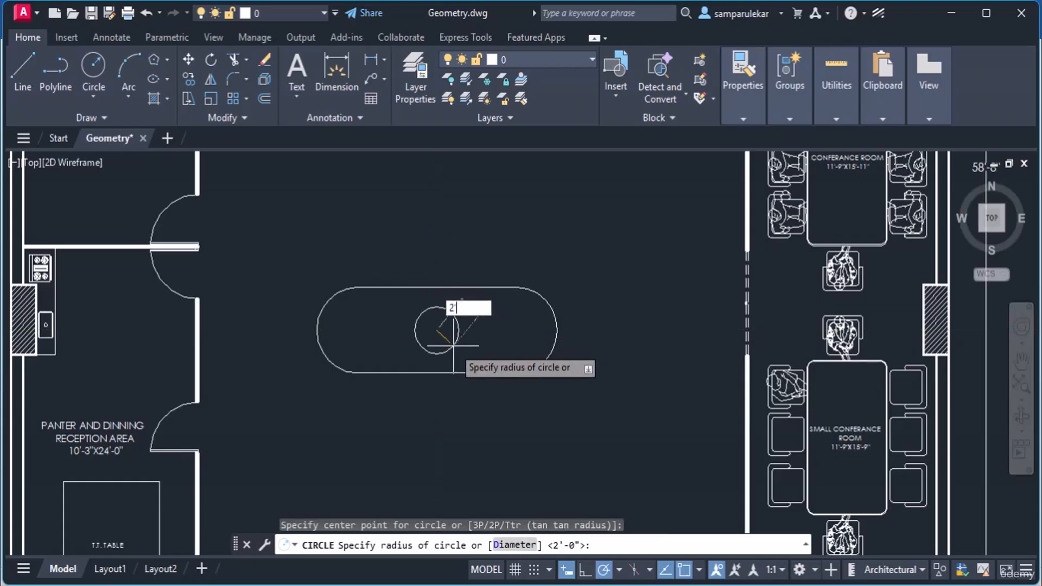
pyautogui.press('Return')
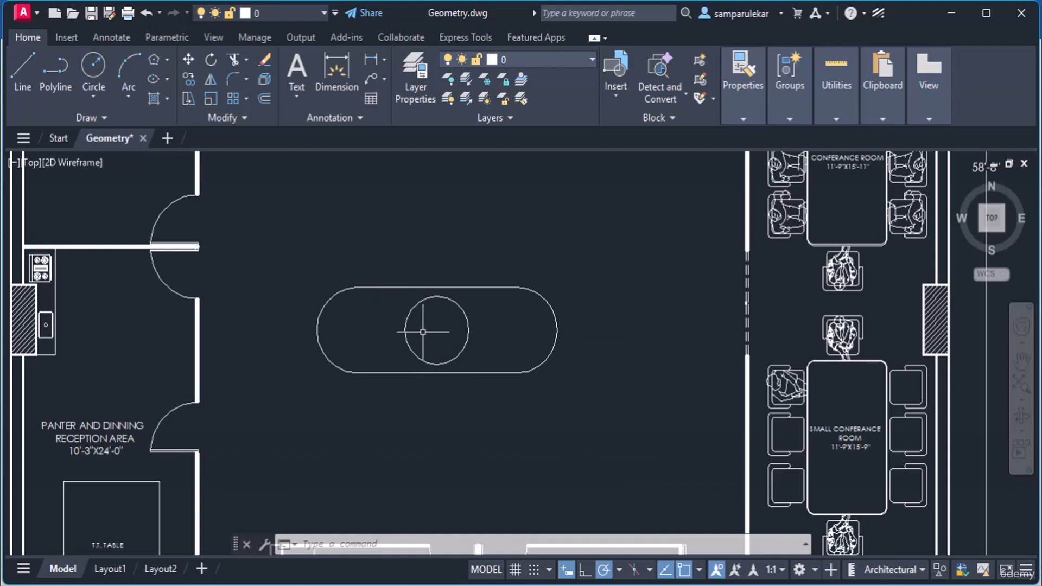
# Step: Draw a 6-sided polygon centred on the circle, inscribed with a 2' radius
pyautogui.scroll(2, 422, 332)
pyautogui.scroll(2, 426, 330)
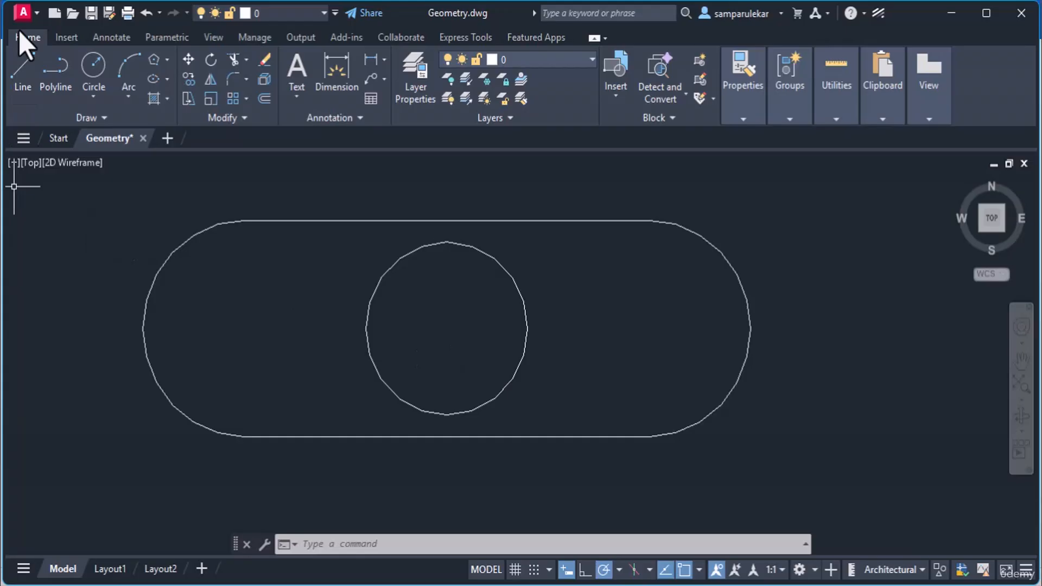
pyautogui.click(165, 63)
pyautogui.click(166, 64)
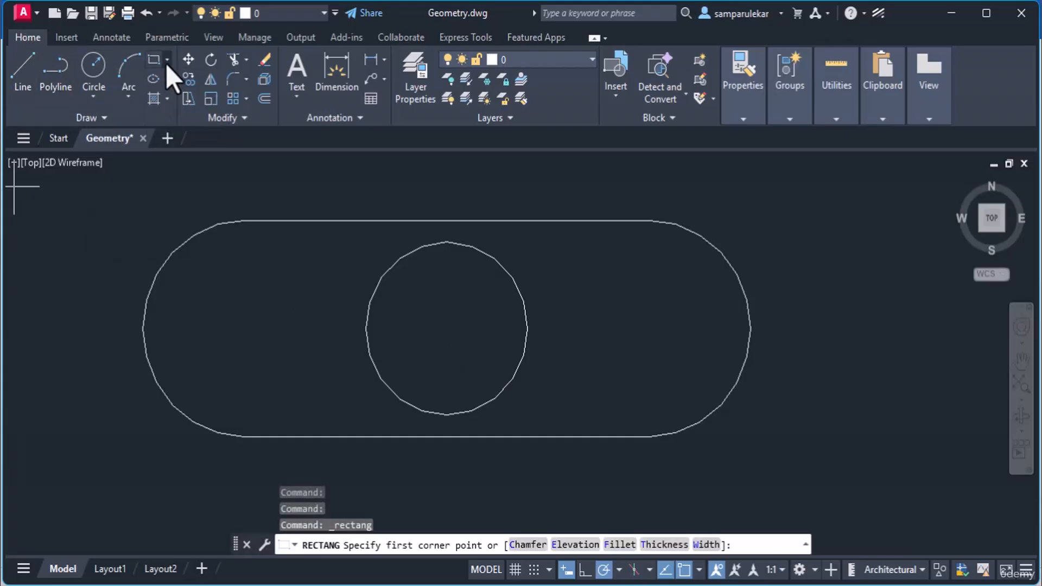
pyautogui.click(166, 64)
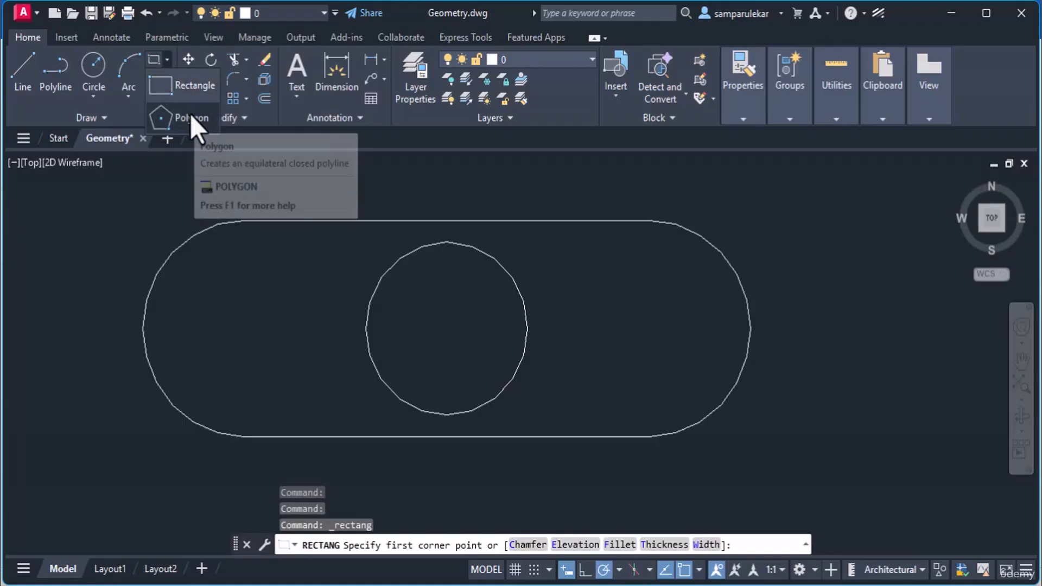
pyautogui.press('Escape')
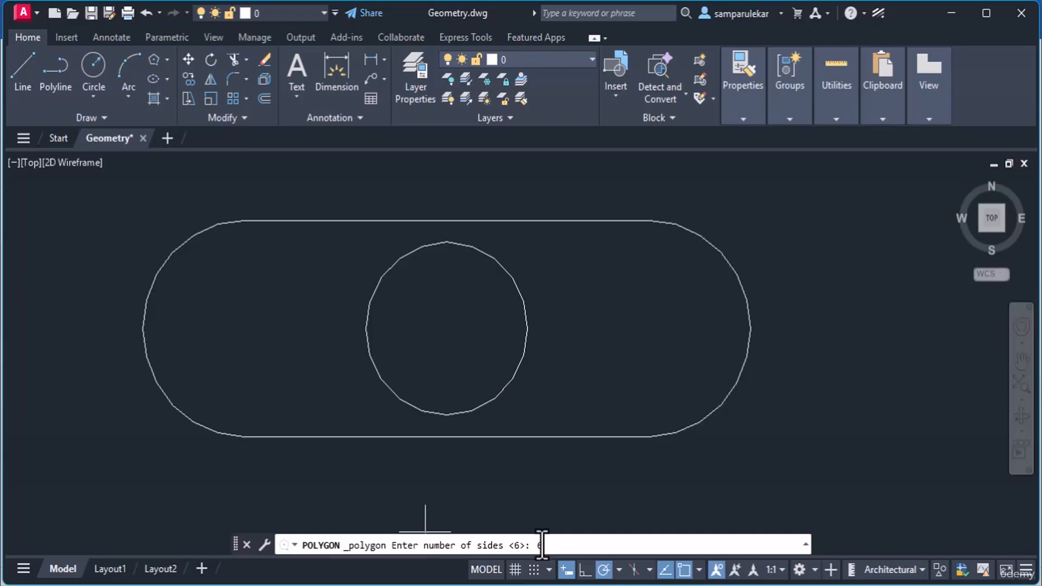
pyautogui.press('Return')
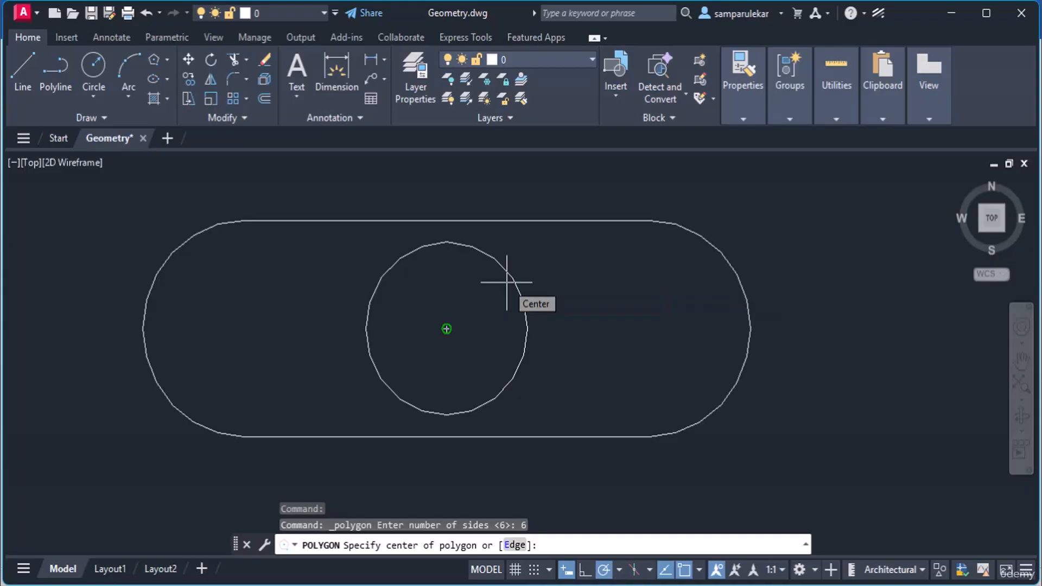
pyautogui.click(446, 329)
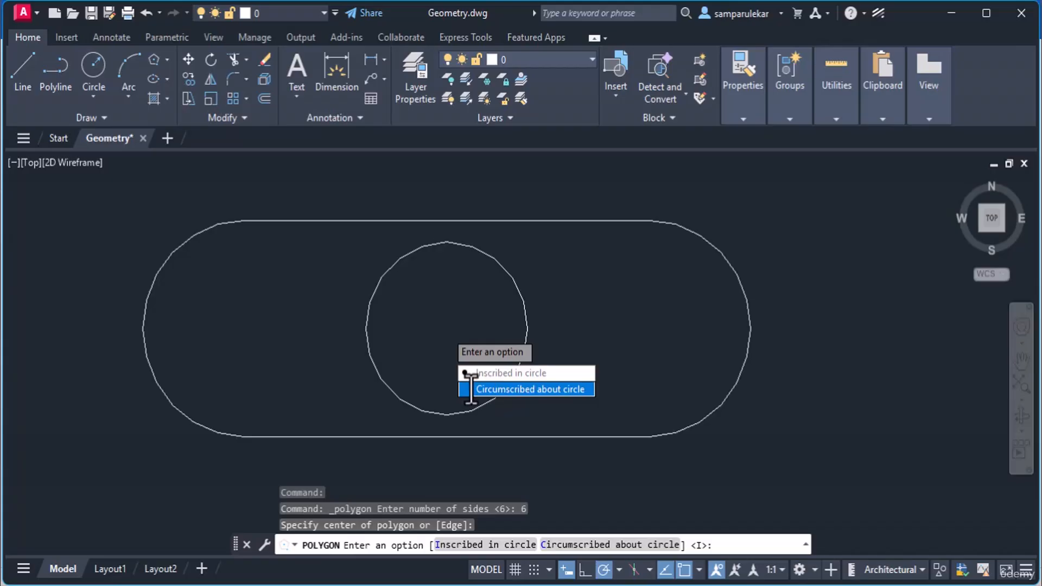
pyautogui.click(504, 374)
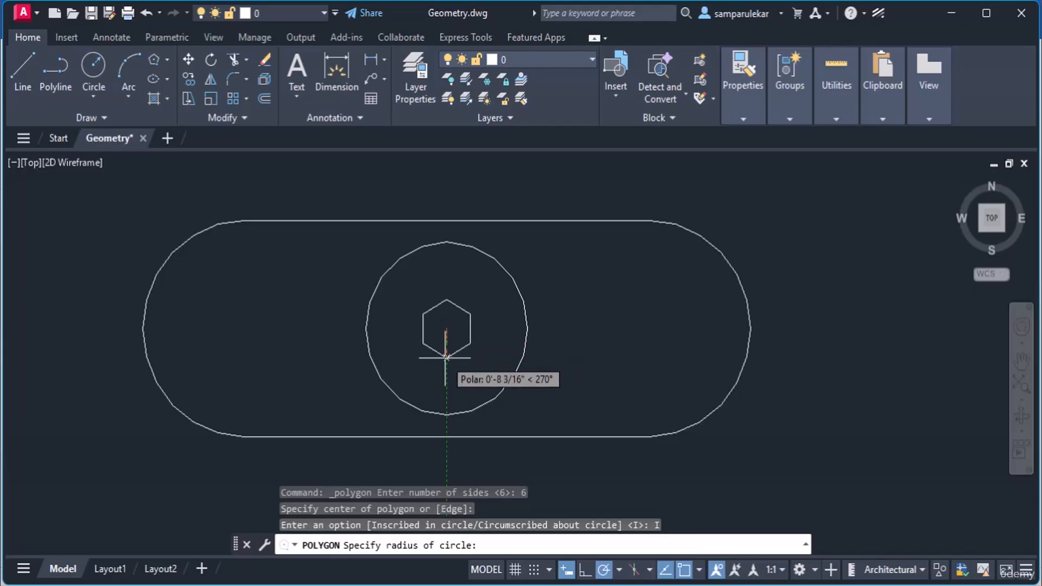
pyautogui.write("2'")
pyautogui.press('Return')
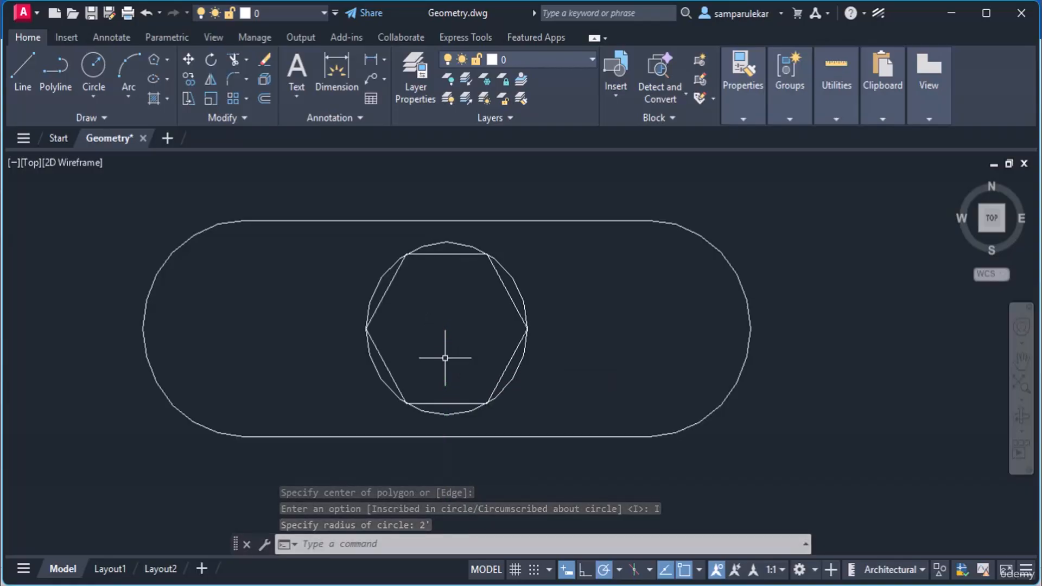
# Step: Erase the circle around the hexagon and shift the view toward the conference rooms
pyautogui.click(510, 277)
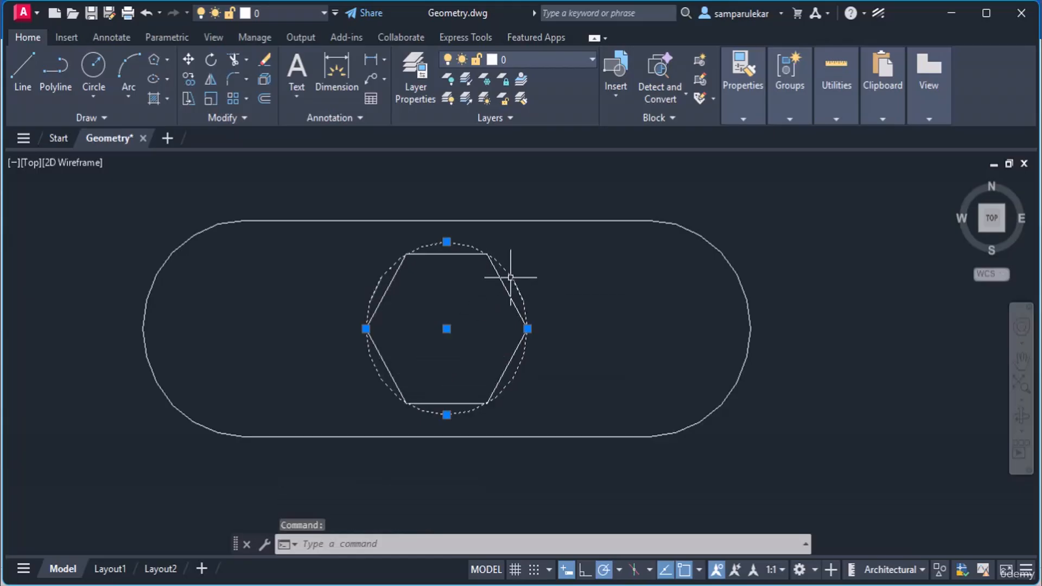
pyautogui.rightClick(510, 277)
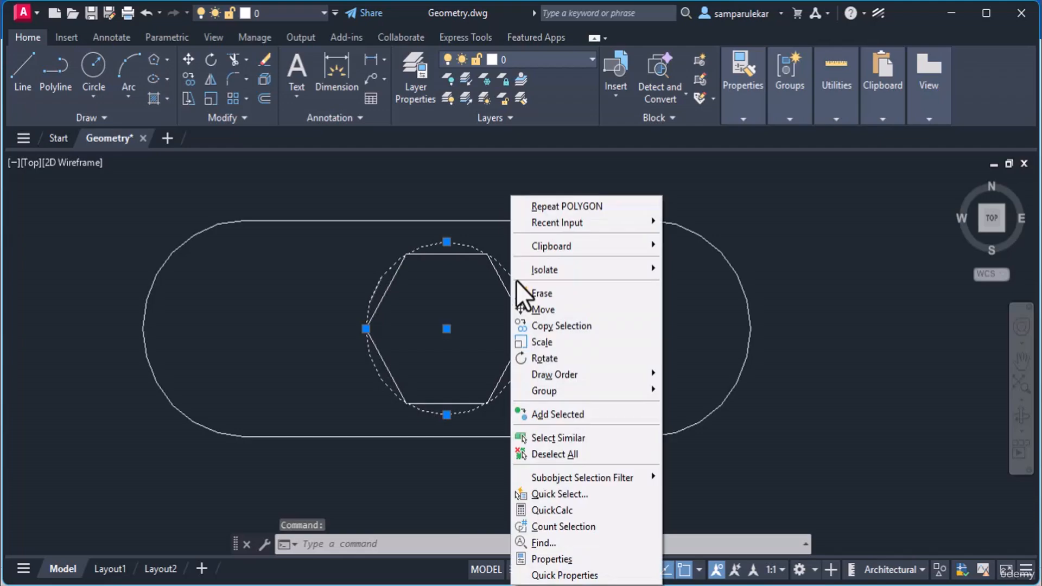
pyautogui.click(539, 295)
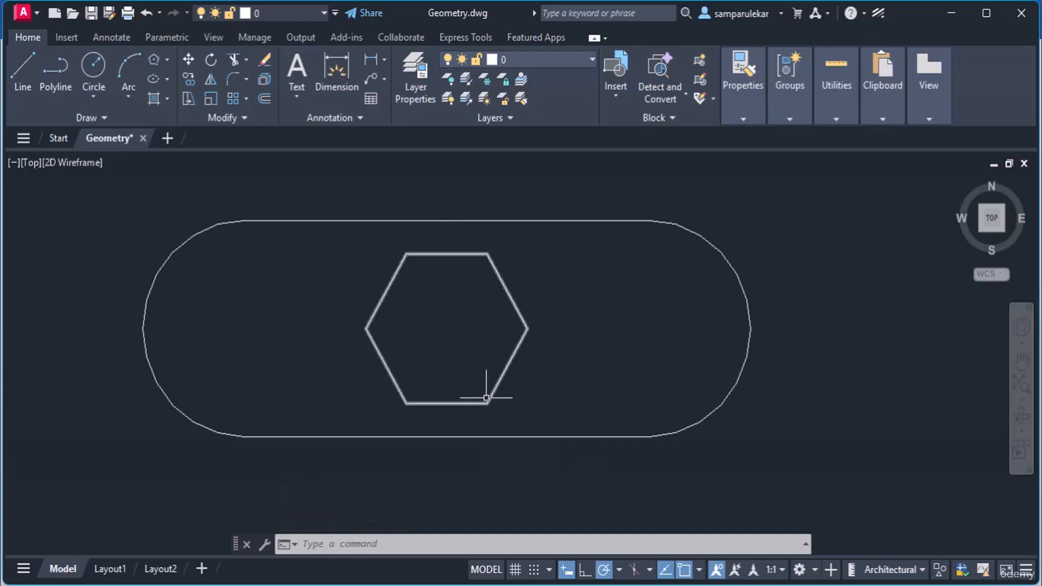
pyautogui.scroll(-4, 489, 392)
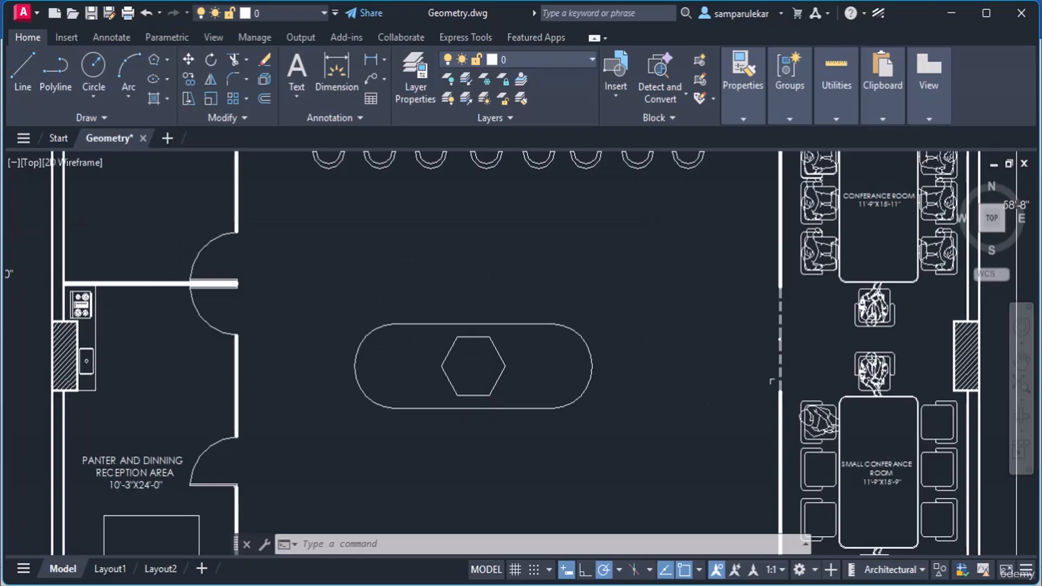
pyautogui.moveTo(702, 353); pyautogui.dragTo(473, 340, button='middle')
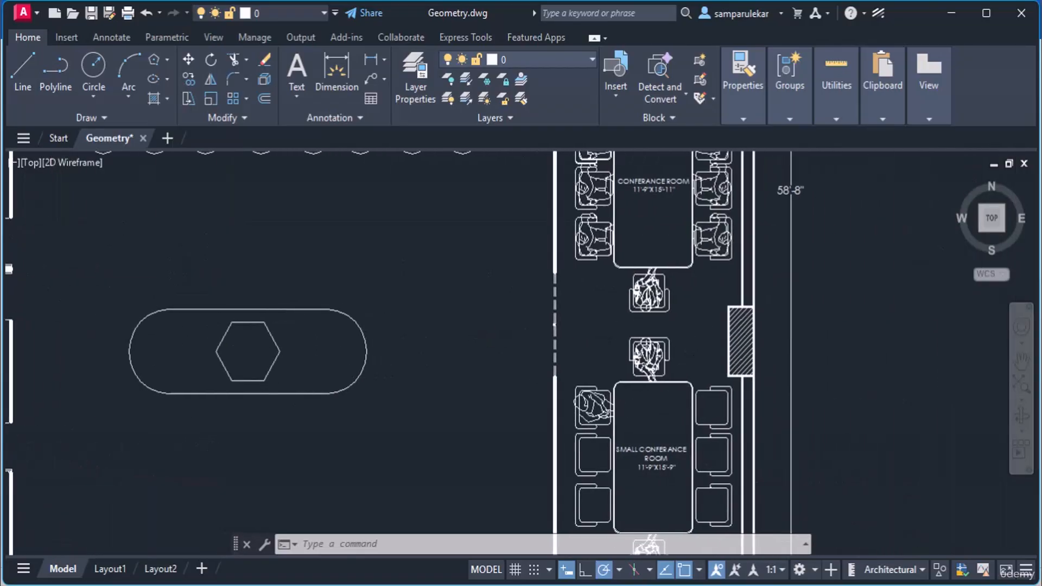
pyautogui.scroll(-2, 674, 375)
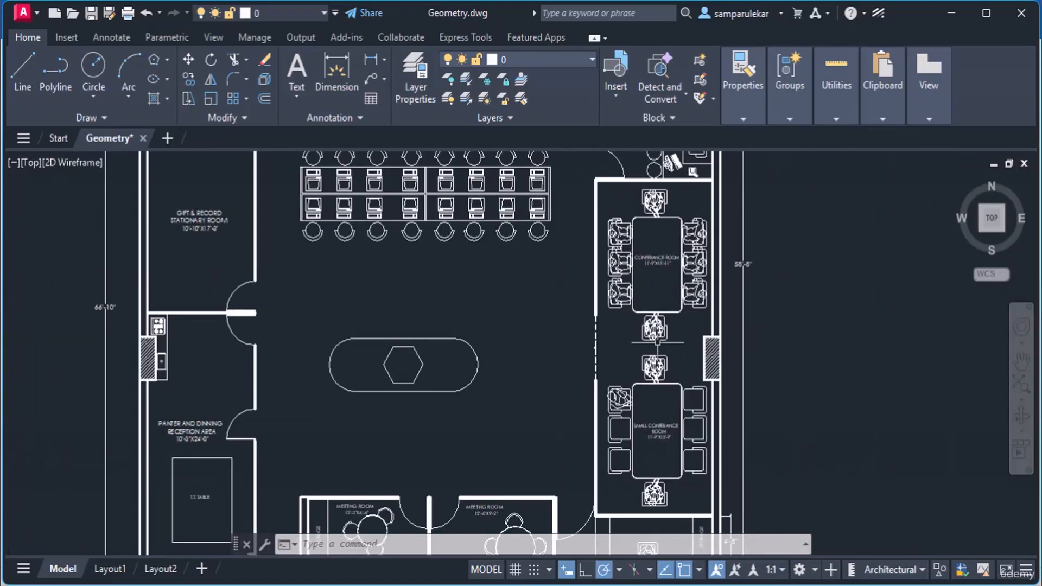
pyautogui.scroll(4, 657, 342)
pyautogui.scroll(-2, 658, 342)
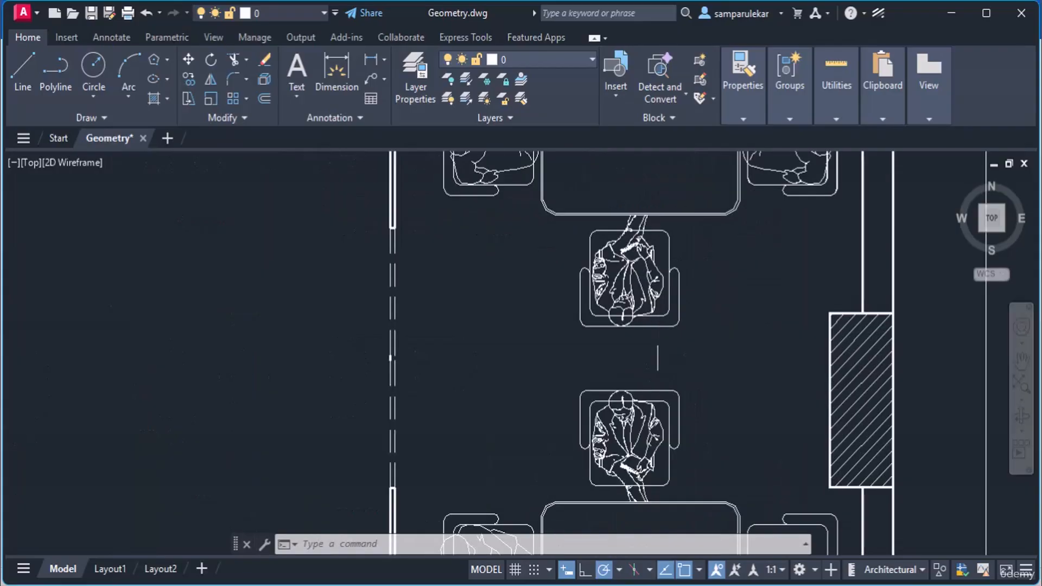
pyautogui.scroll(2, 657, 342)
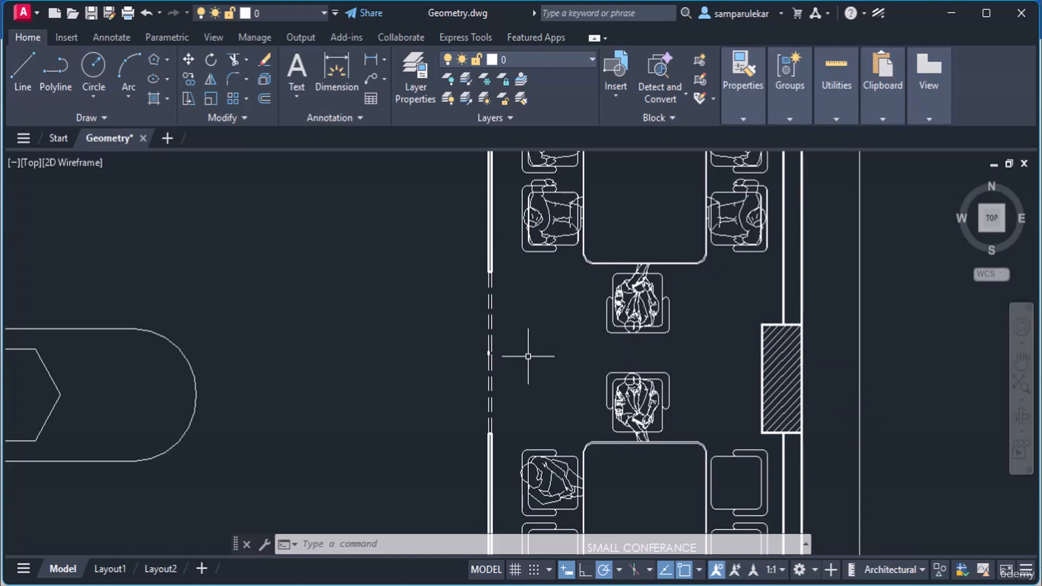
# Step: Expand and pin the Draw panel's extra tools, then start a Spline Fit curve
pyautogui.click(108, 121)
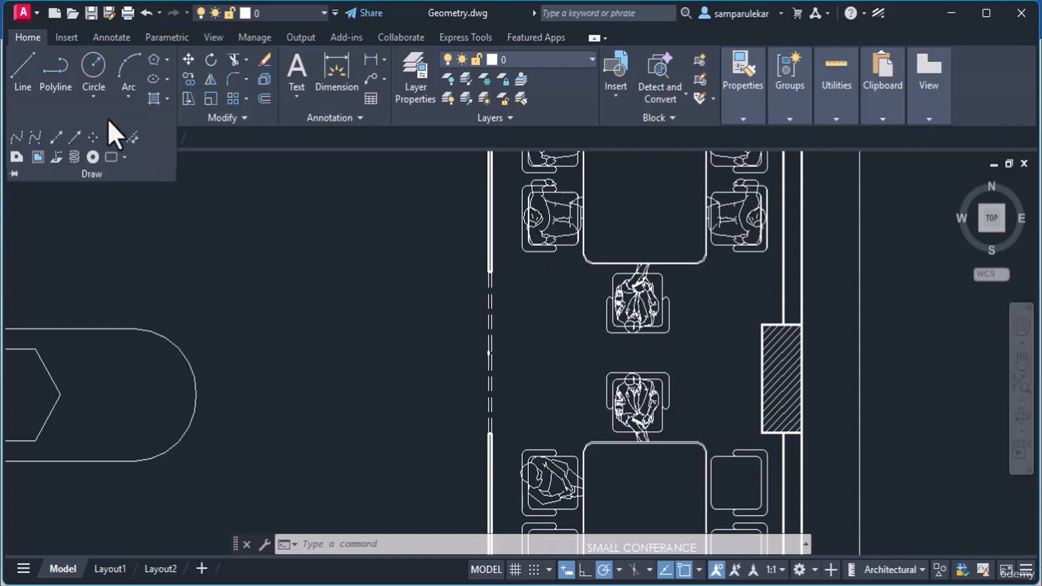
pyautogui.click(13, 172)
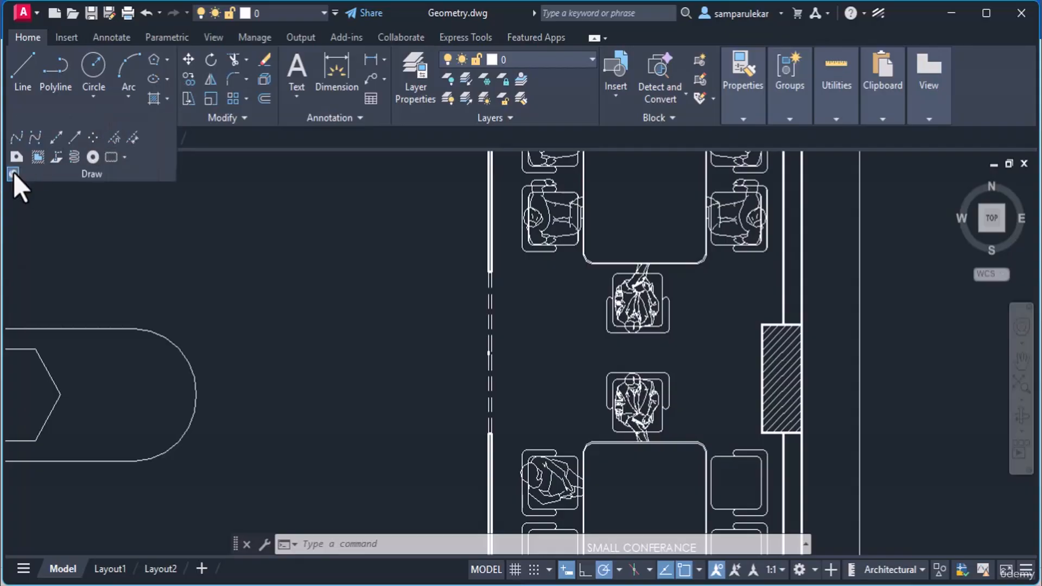
pyautogui.click(10, 139)
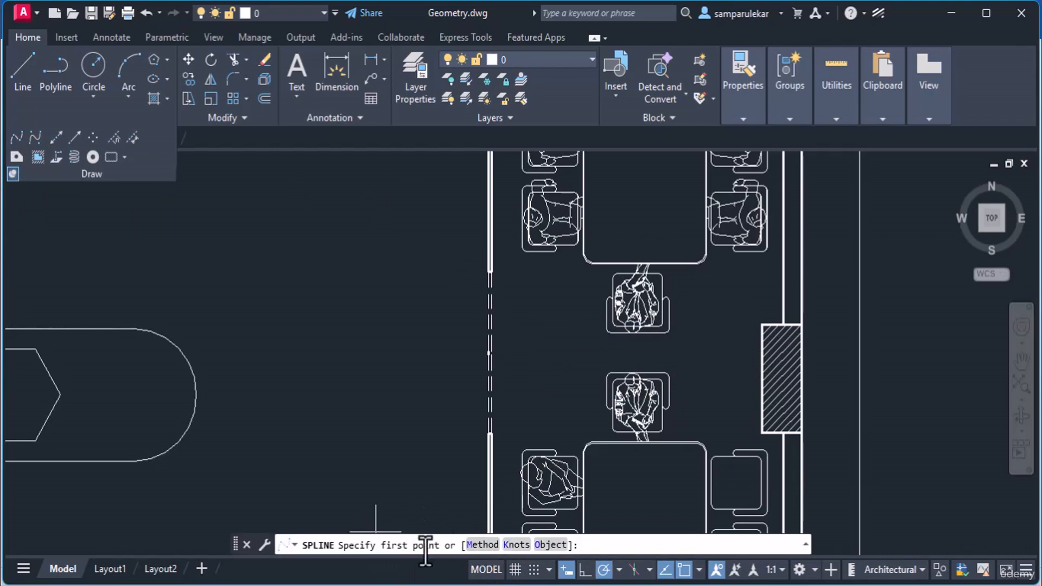
# Step: Start the spline at the left wall line's end and place the first wavy bends
pyautogui.scroll(4, 530, 350)
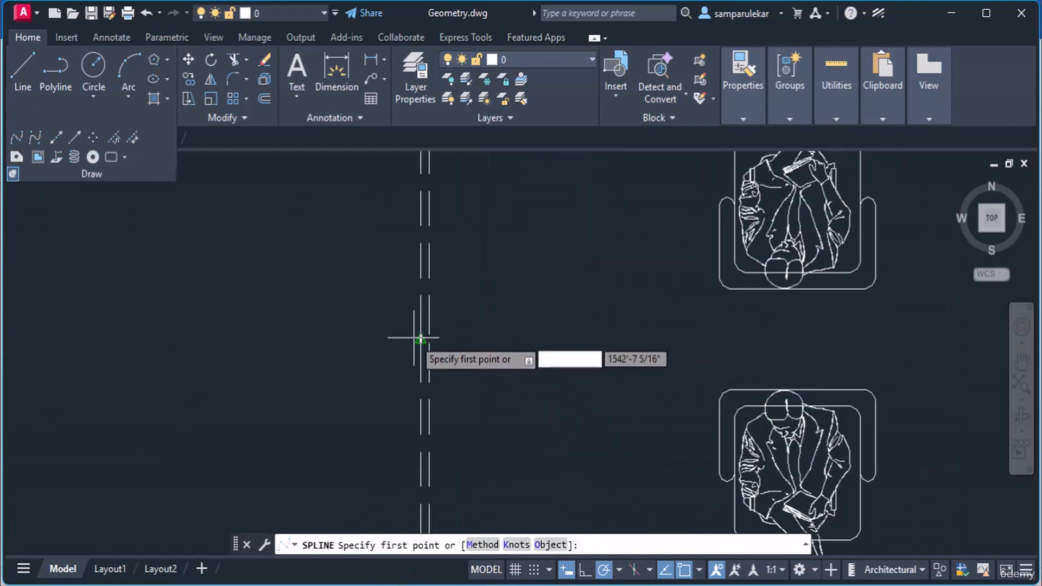
pyautogui.scroll(5, 442, 345)
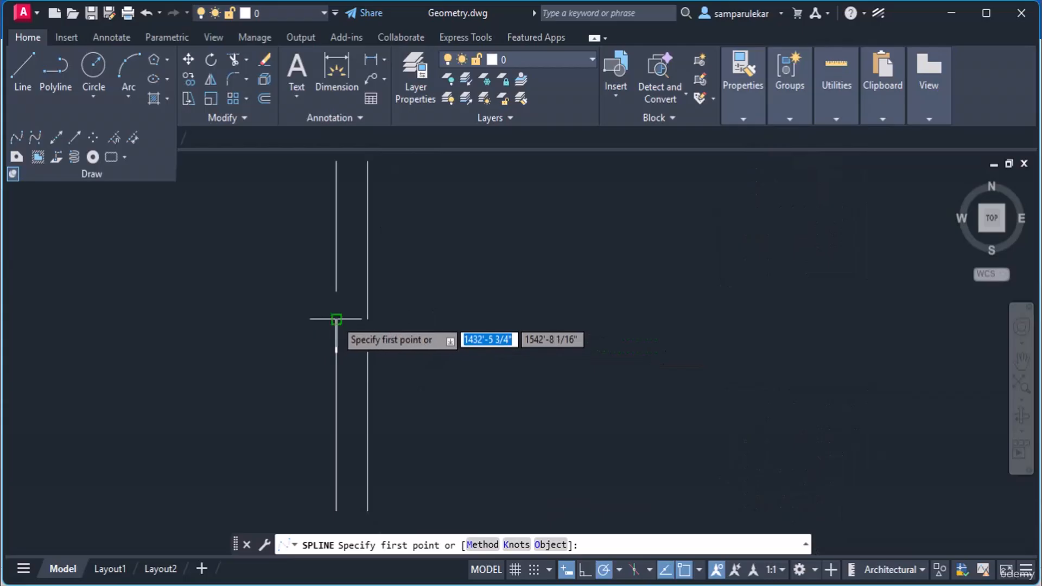
pyautogui.click(337, 319)
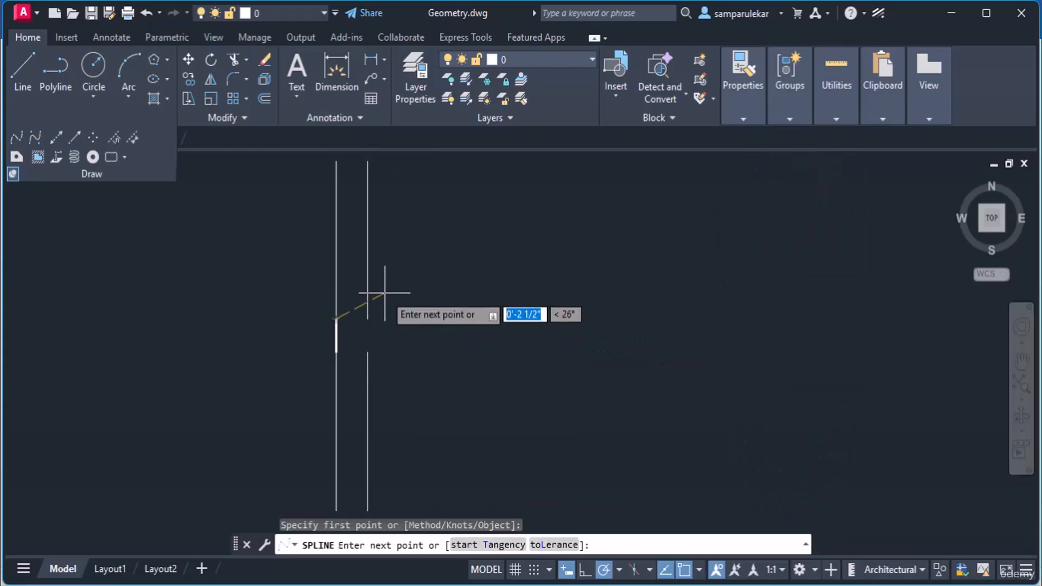
pyautogui.scroll(-4, 480, 269)
pyautogui.moveTo(480, 268)
pyautogui.mouseDown(button='middle')
pyautogui.moveTo(484, 258)
pyautogui.moveTo(209, 326)
pyautogui.mouseUp(button='middle')
pyautogui.scroll(-2, 276, 313)
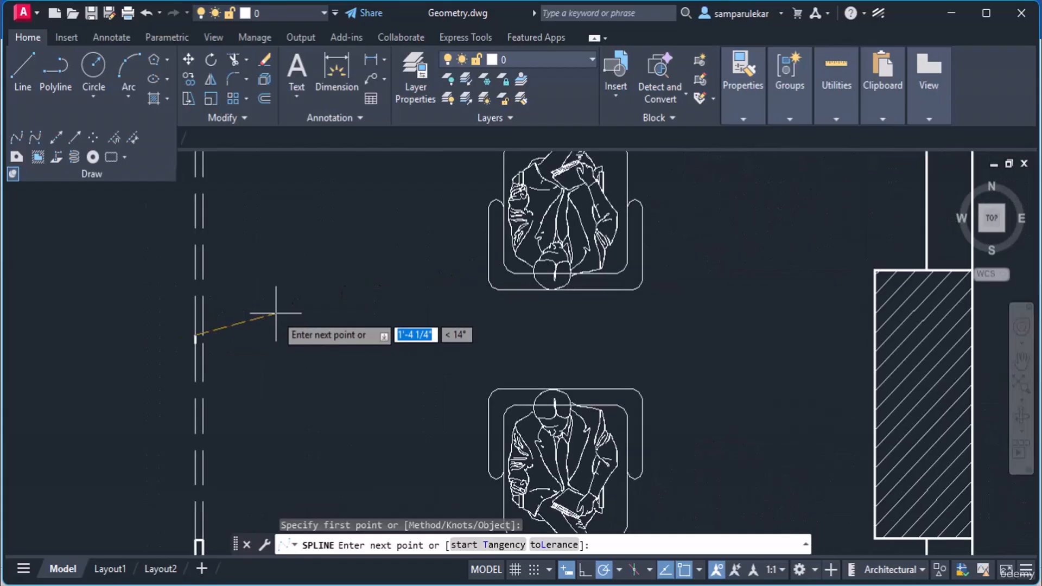
pyautogui.click(295, 297)
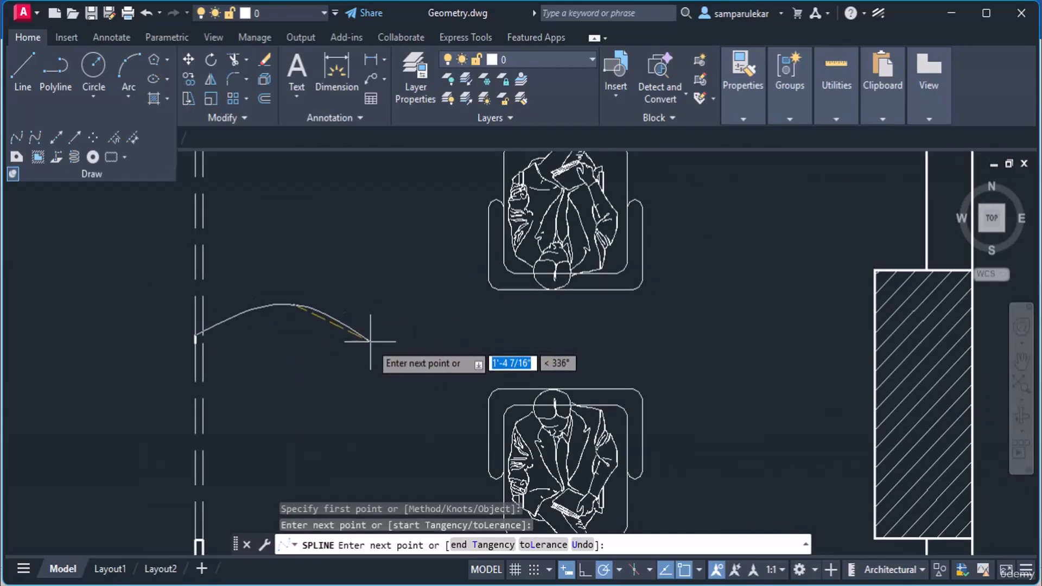
pyautogui.click(371, 342)
pyautogui.click(473, 312)
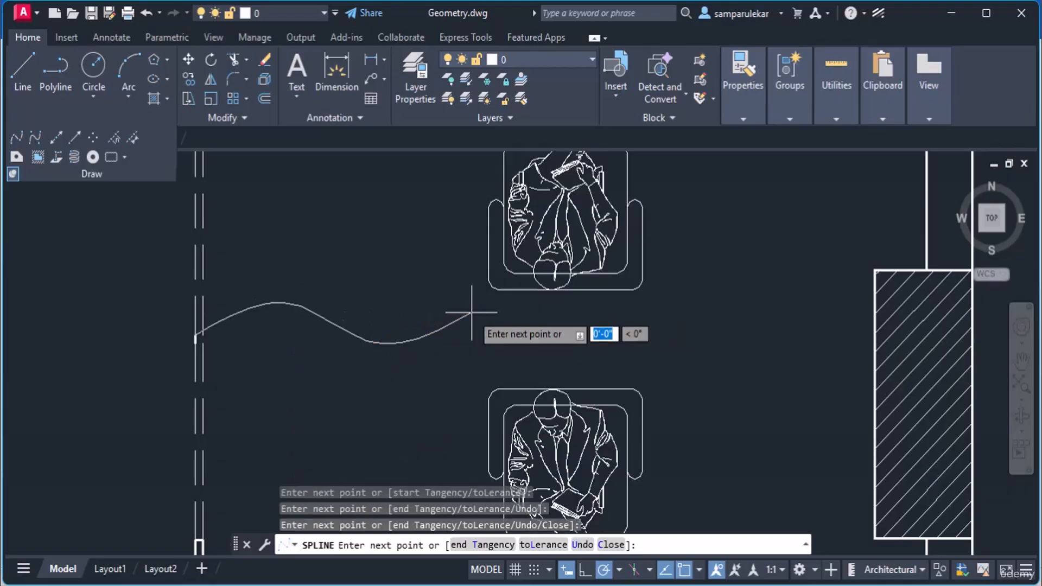
# Step: Continue the wavy fit points rightward and end the spline on the hatched wall edge
pyautogui.click(567, 343)
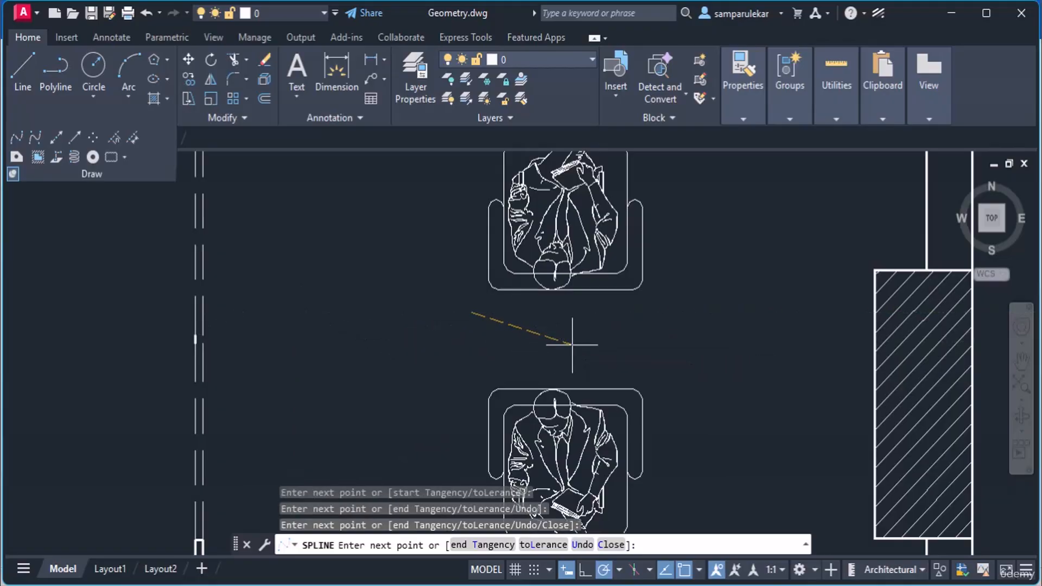
pyautogui.click(671, 306)
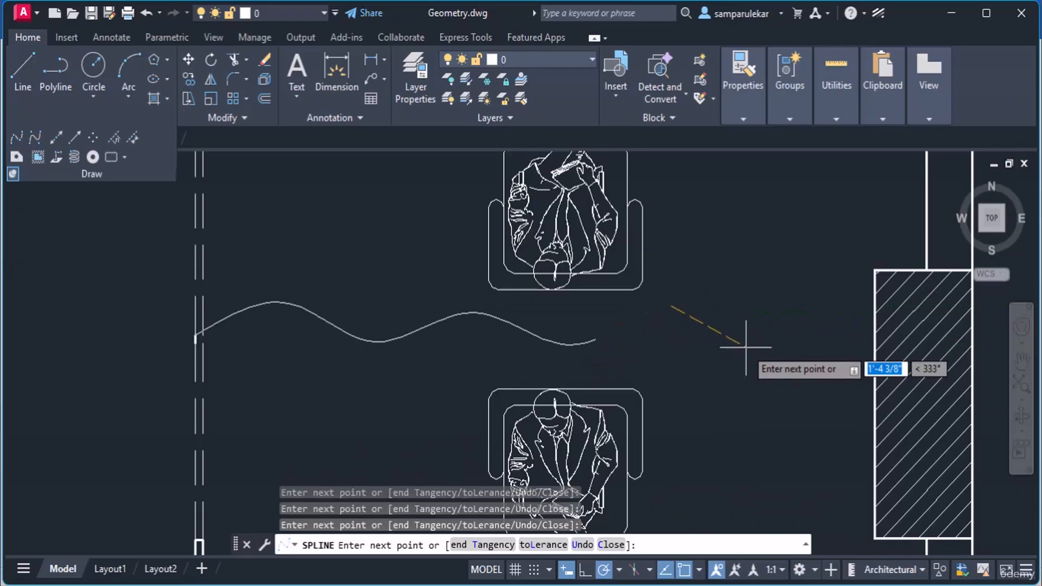
pyautogui.click(767, 347)
pyautogui.click(849, 317)
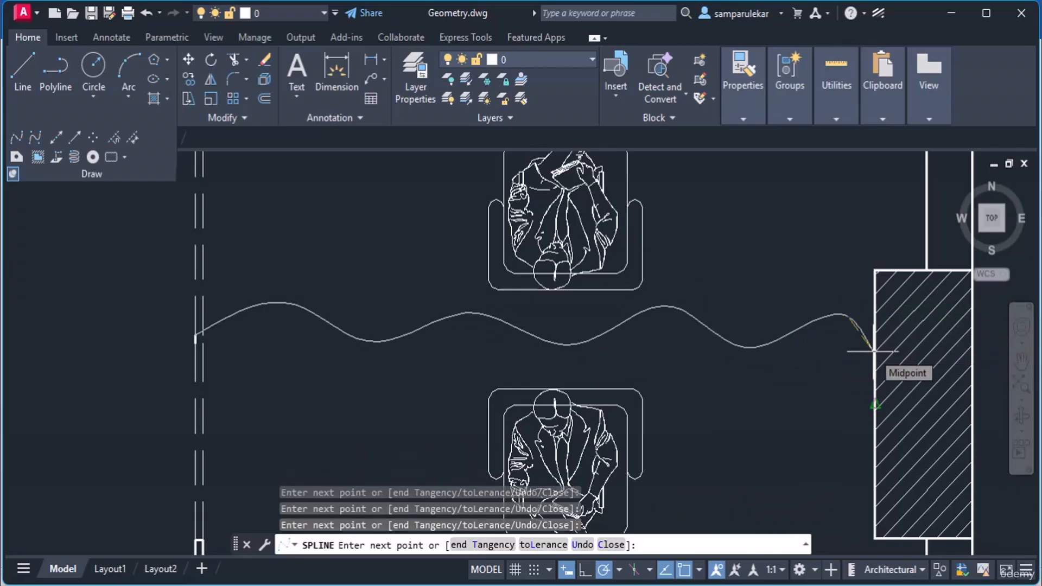
pyautogui.scroll(5, 873, 351)
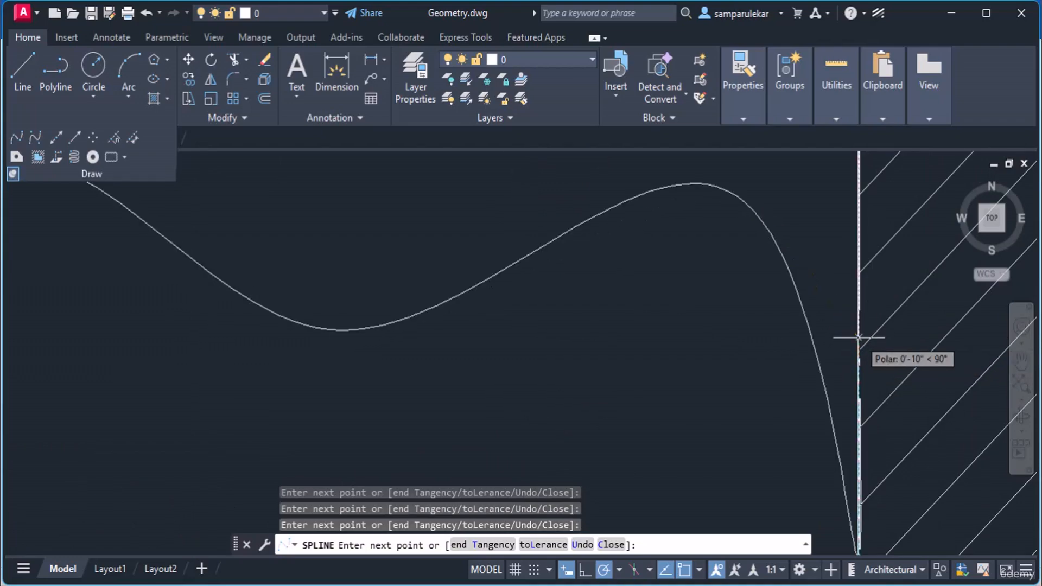
pyautogui.scroll(-5, 769, 292)
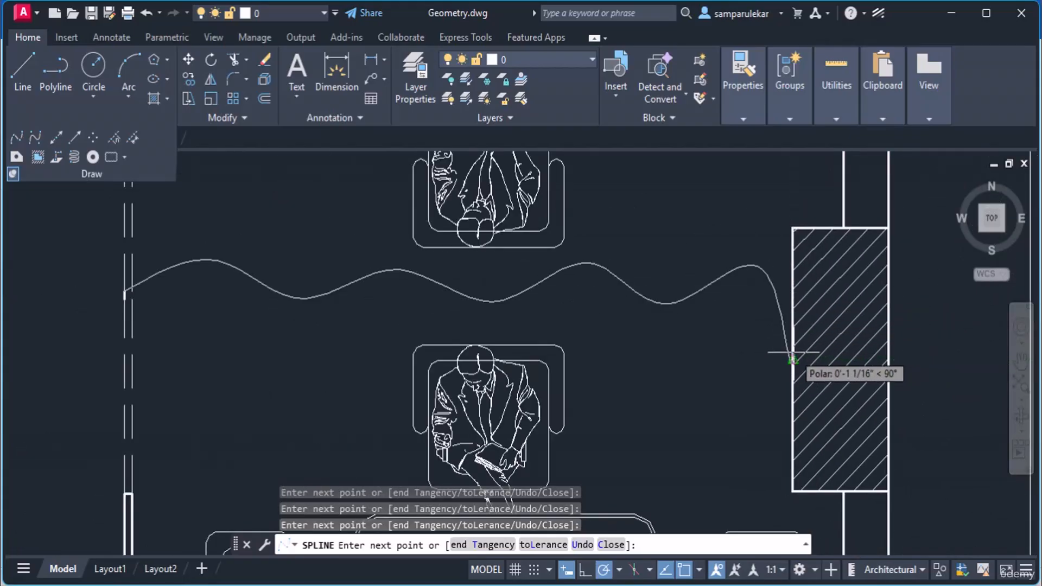
pyautogui.click(793, 356)
pyautogui.press('Return')
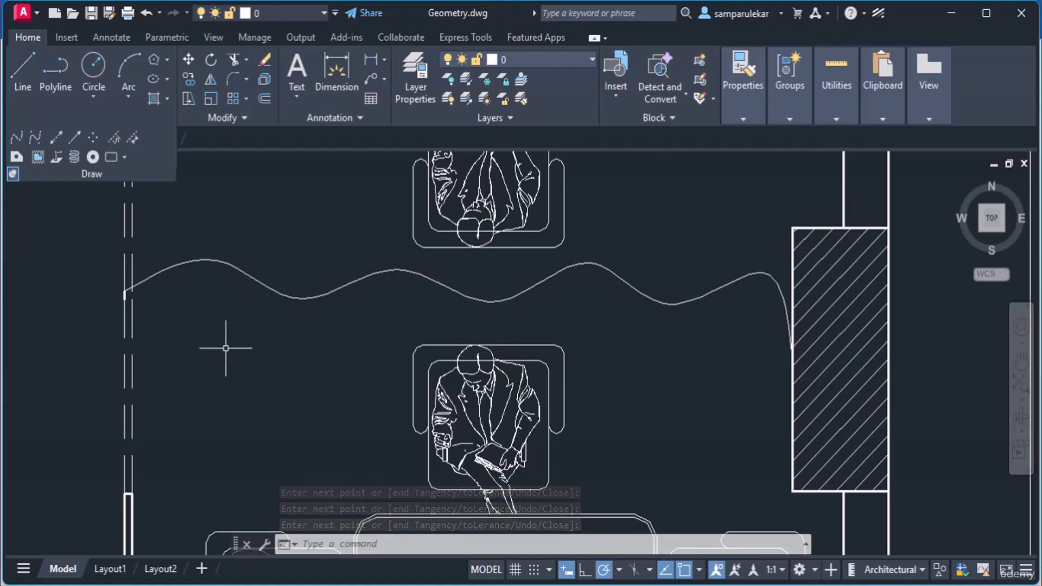
pyautogui.scroll(2, 183, 275)
pyautogui.scroll(2, 183, 274)
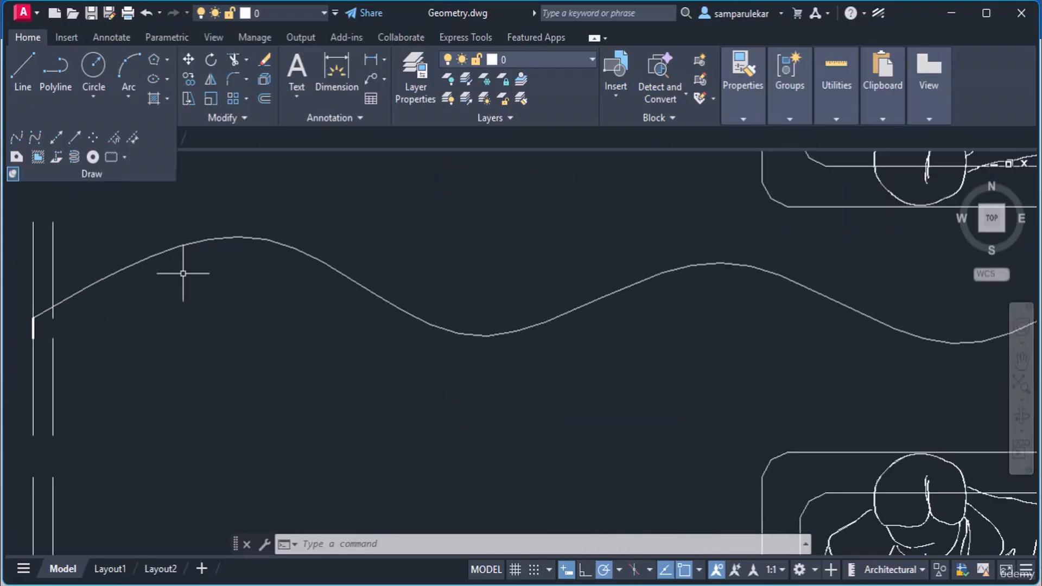
pyautogui.scroll(-3, 183, 274)
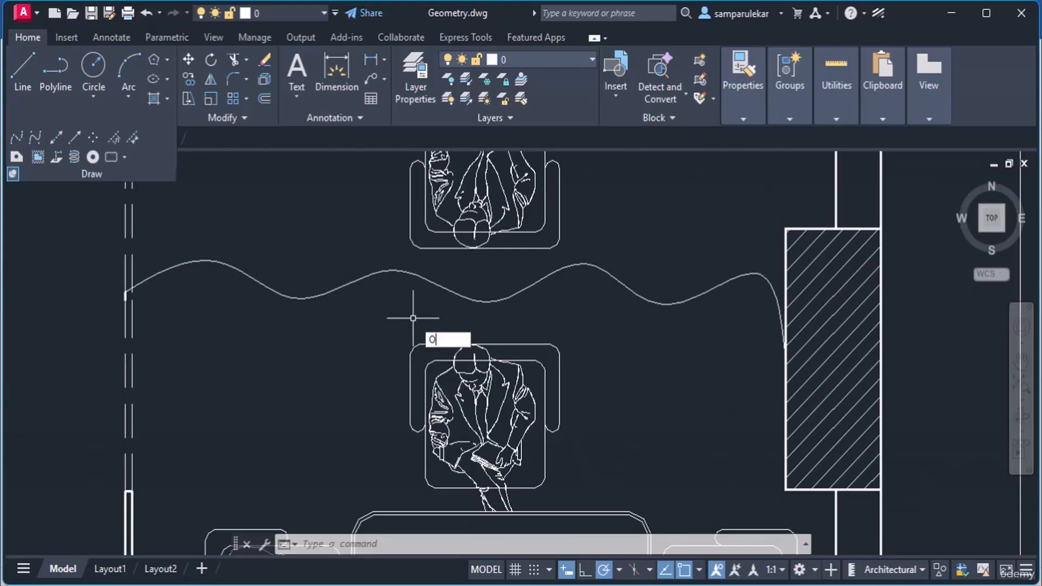
# Step: Offset the wavy spline 2 inches downward to form the second wall line
pyautogui.press('Return')
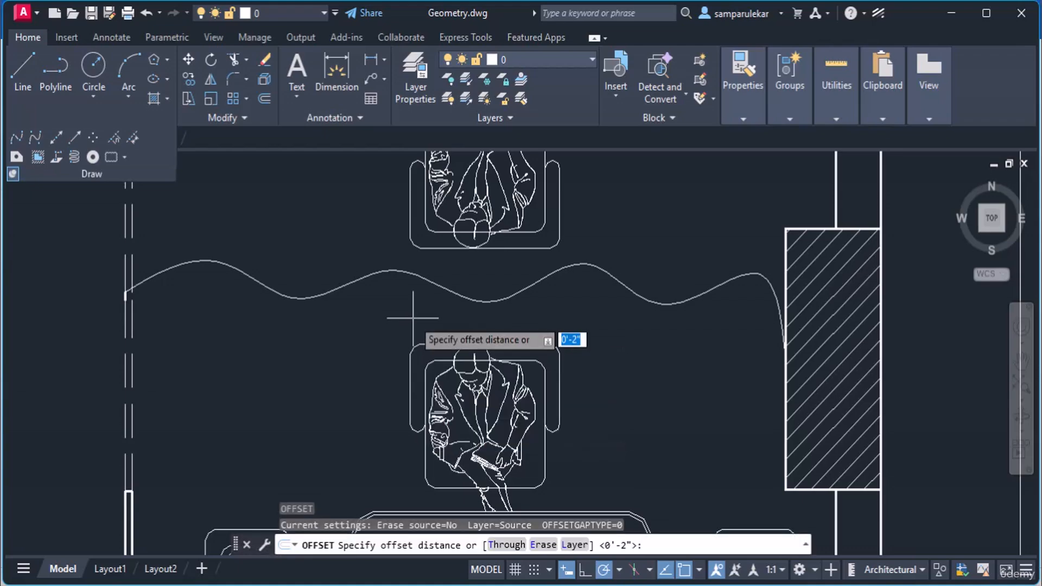
pyautogui.write('2')
pyautogui.press('Return')
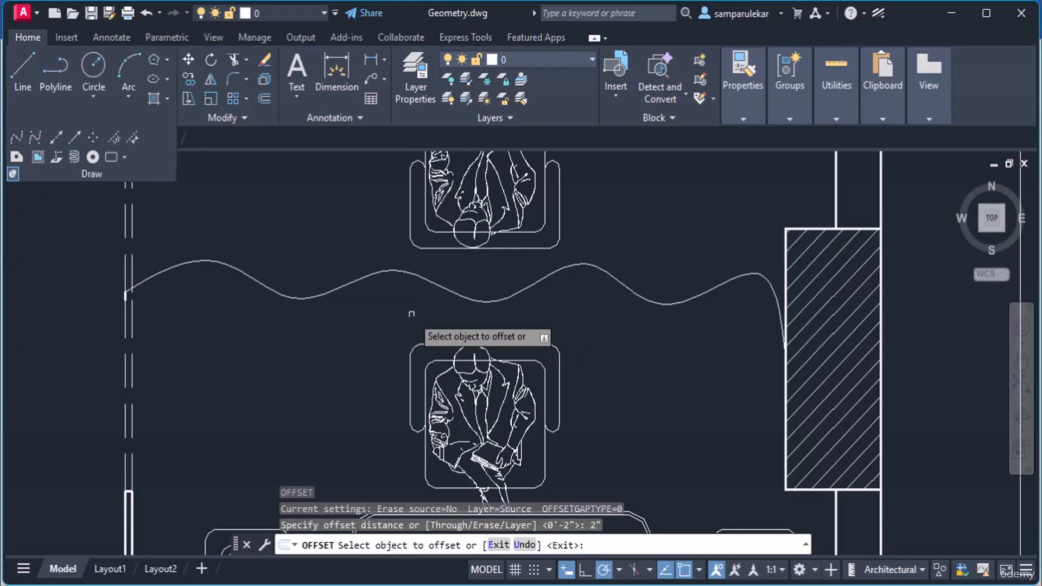
pyautogui.click(328, 290)
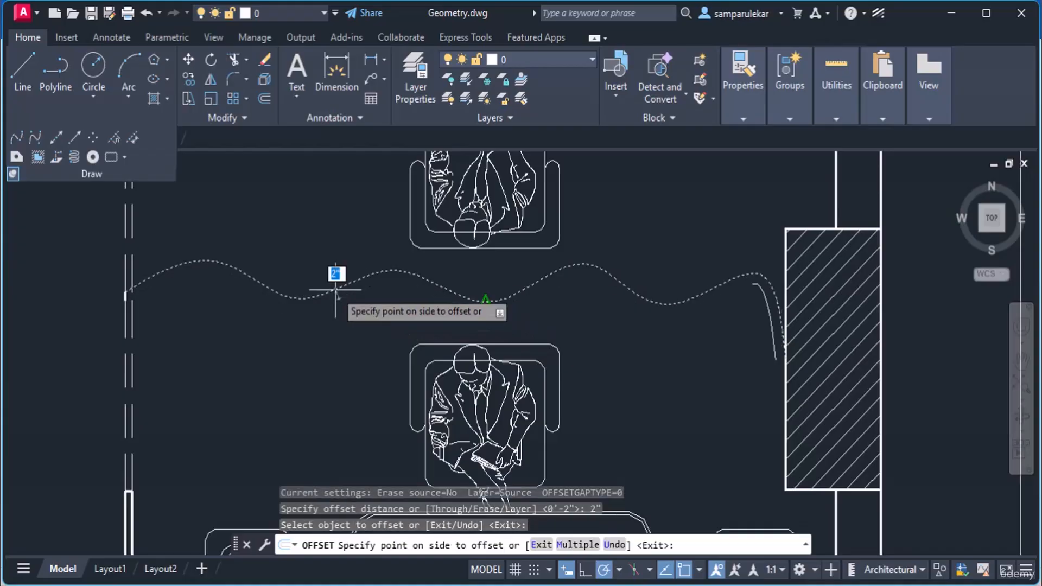
pyautogui.click(346, 329)
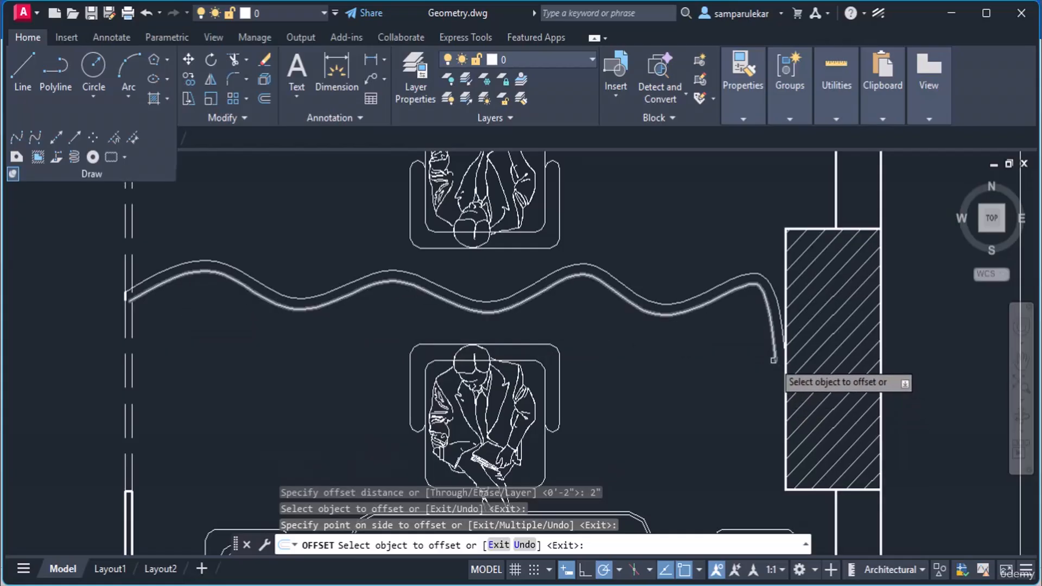
pyautogui.scroll(4, 774, 360)
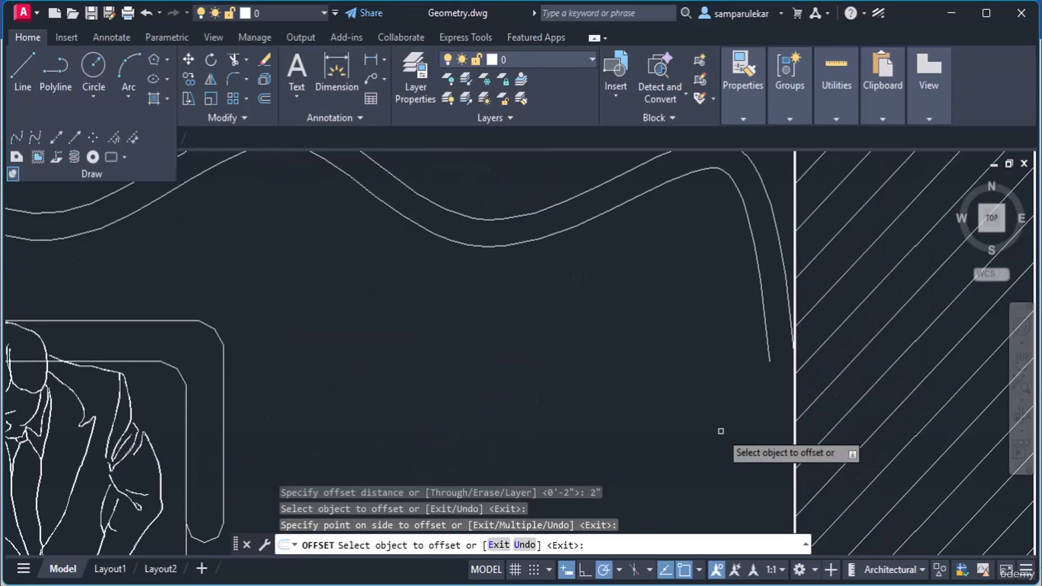
pyautogui.press('Return')
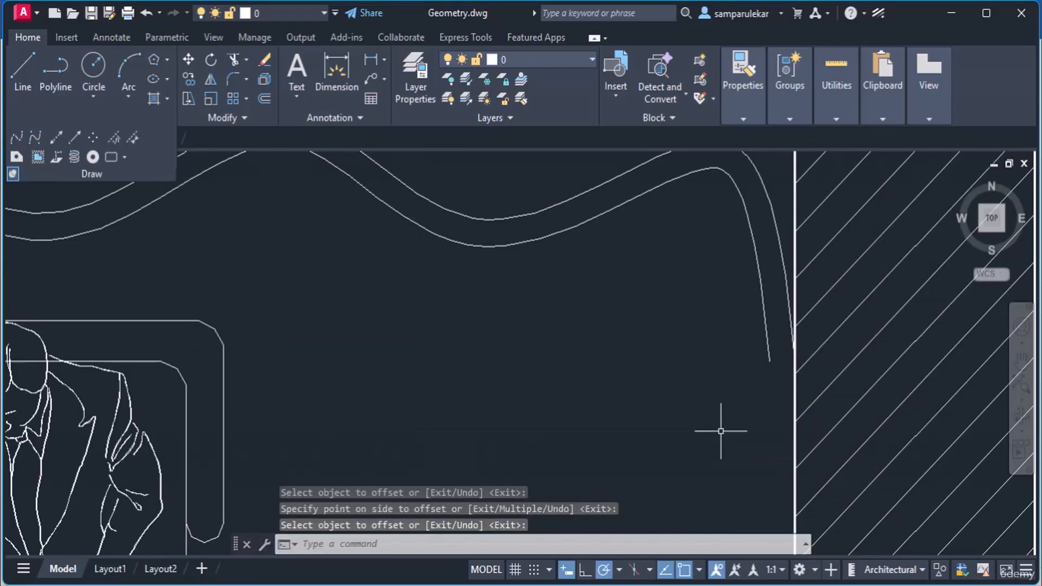
# Step: Use EXTEND to stretch the lower curve's ends to the hatched wall and the left wall
pyautogui.write('EXTE')
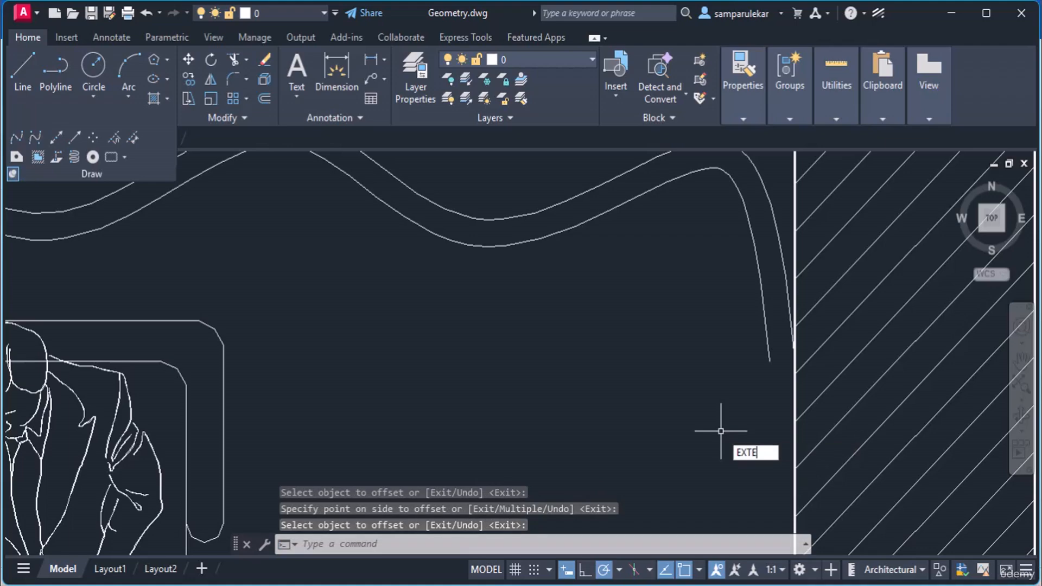
pyautogui.write('ND')
pyautogui.press('Return')
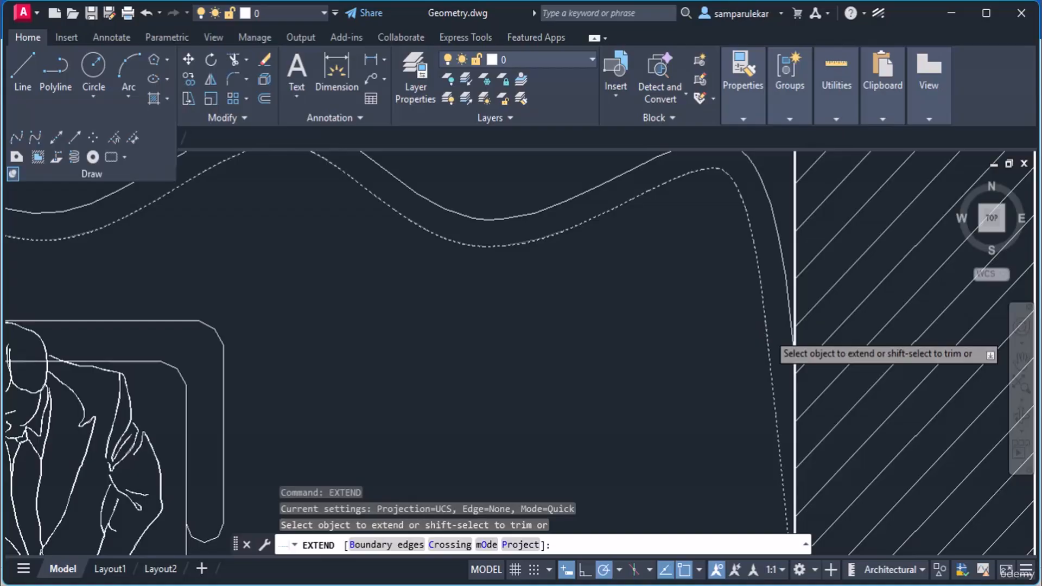
pyautogui.click(767, 332)
pyautogui.scroll(-3, 769, 331)
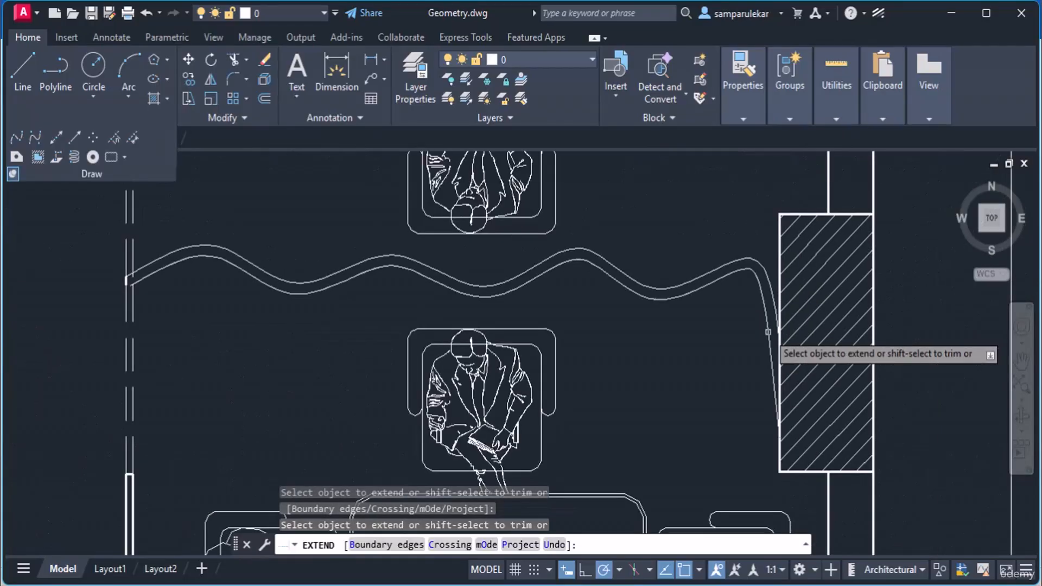
pyautogui.scroll(8, 117, 286)
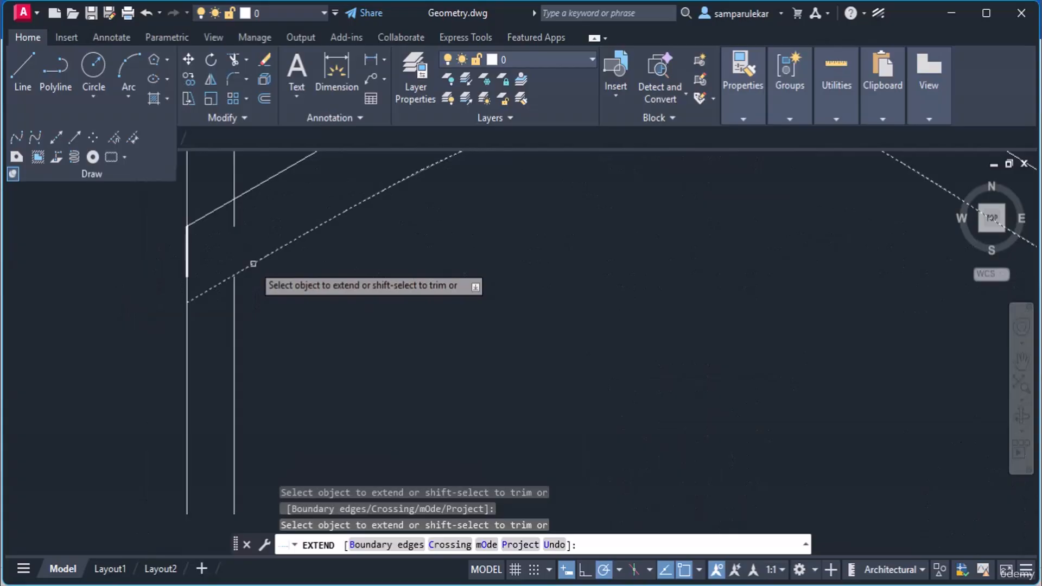
pyautogui.click(253, 264)
pyautogui.scroll(-5, 275, 275)
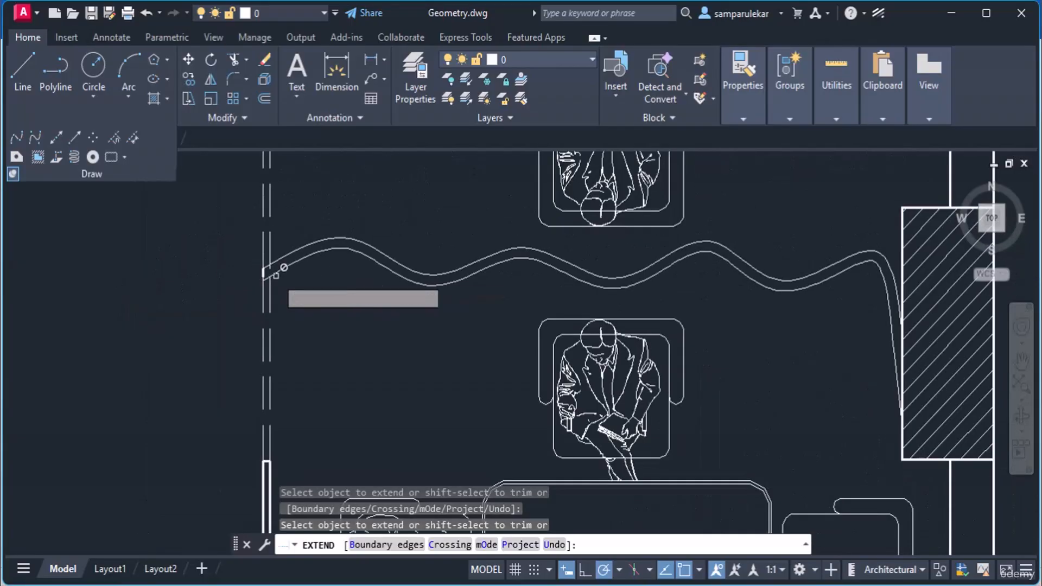
pyautogui.scroll(-3, 276, 274)
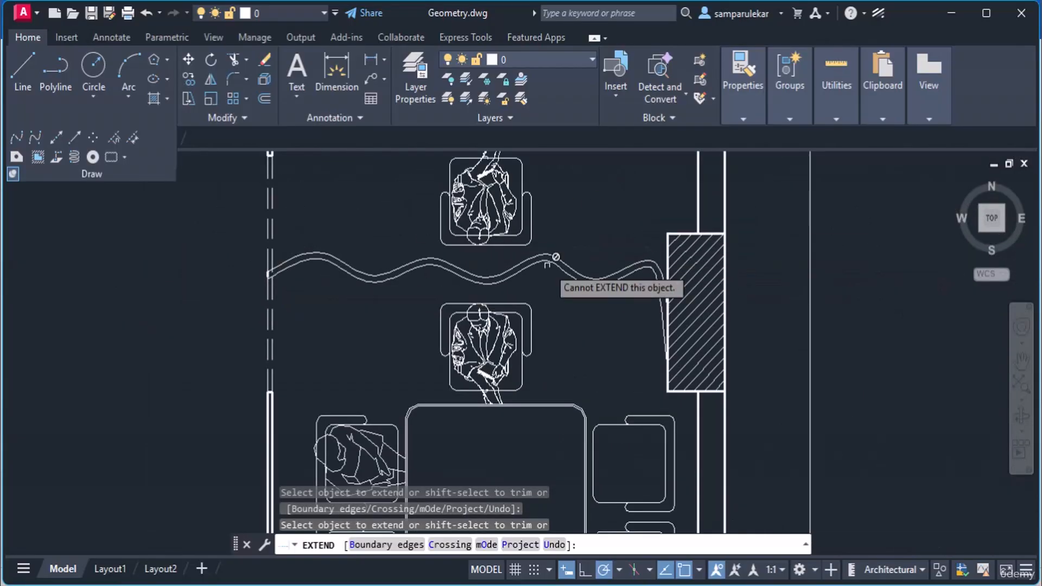
pyautogui.scroll(-2, 354, 252)
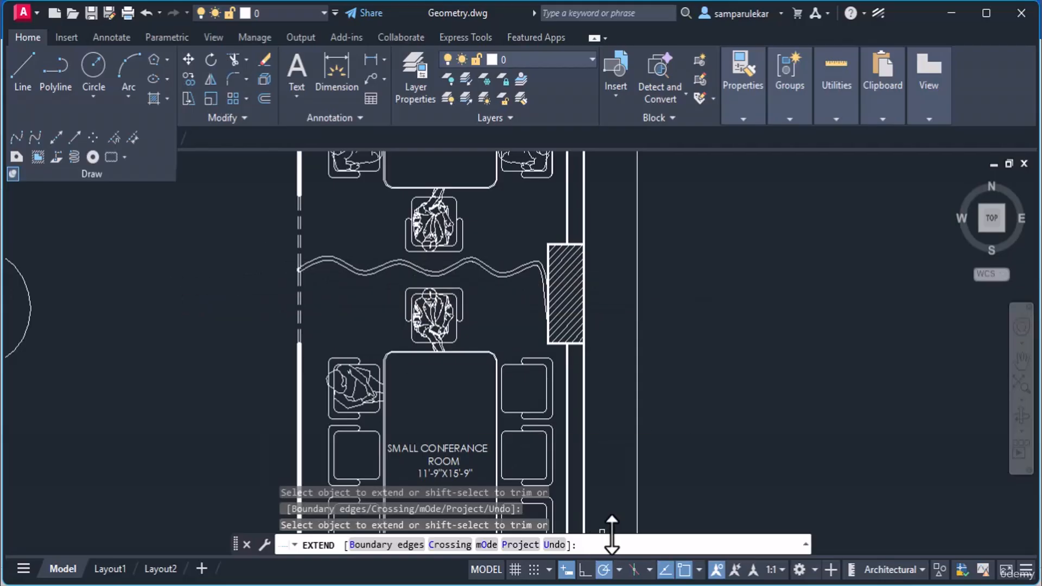
pyautogui.press('Escape')
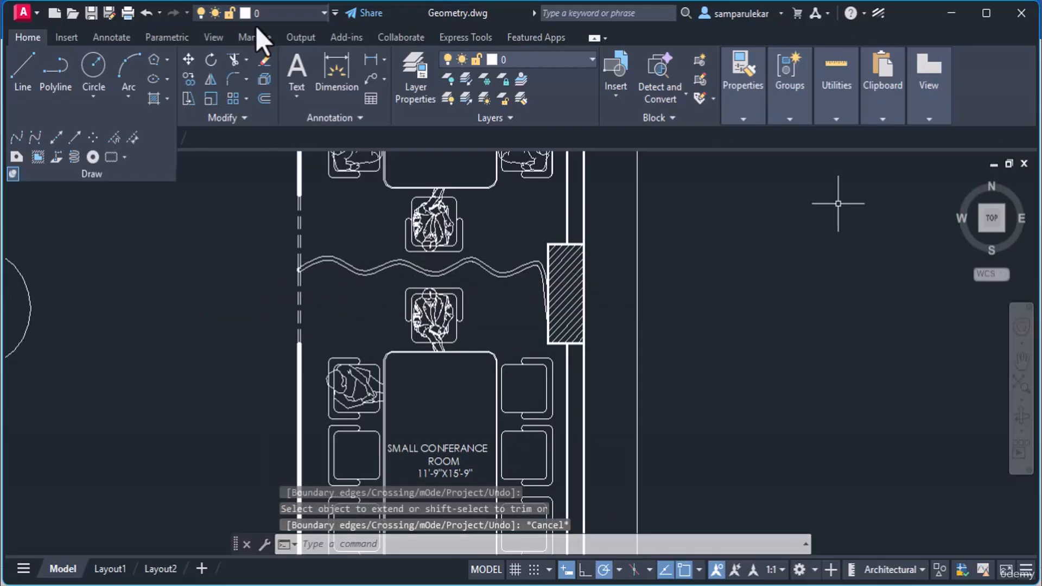
# Step: Pan back to the obround slot with its hexagon and unpin the Draw panel slide-out
pyautogui.scroll(-2, 201, 266)
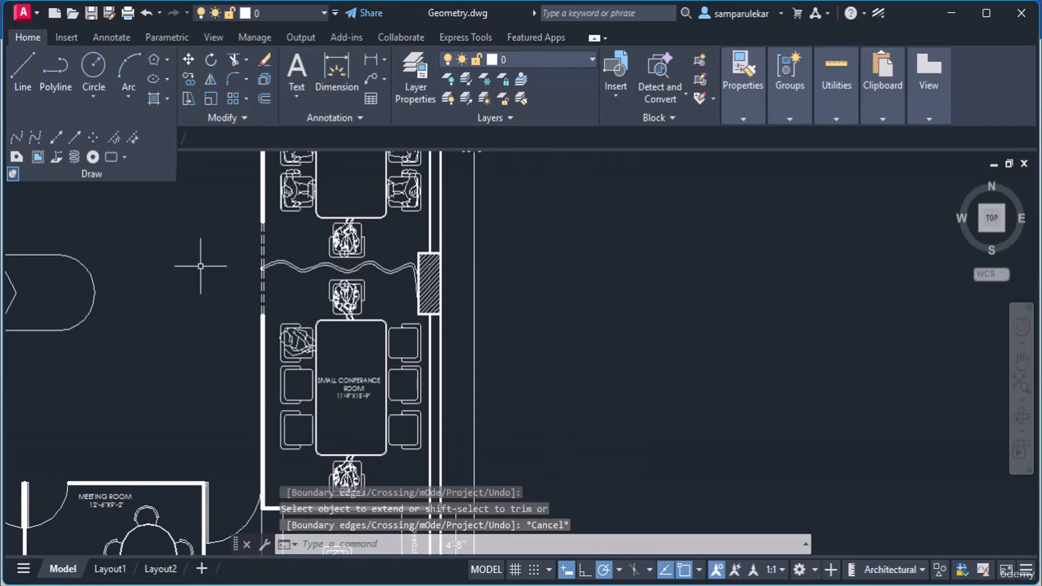
pyautogui.moveTo(201, 266); pyautogui.dragTo(593, 284, button='middle')
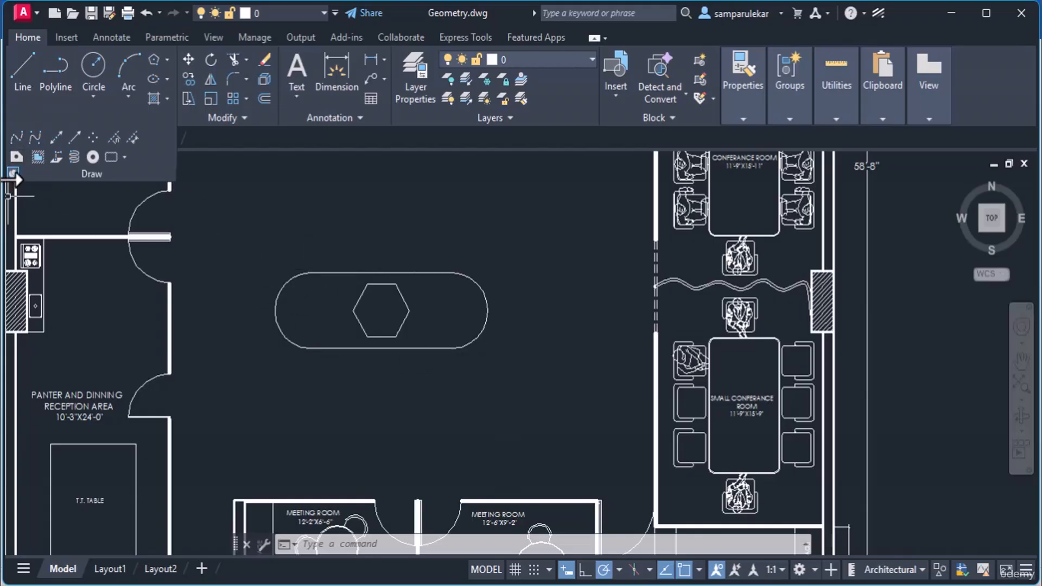
pyautogui.click(11, 175)
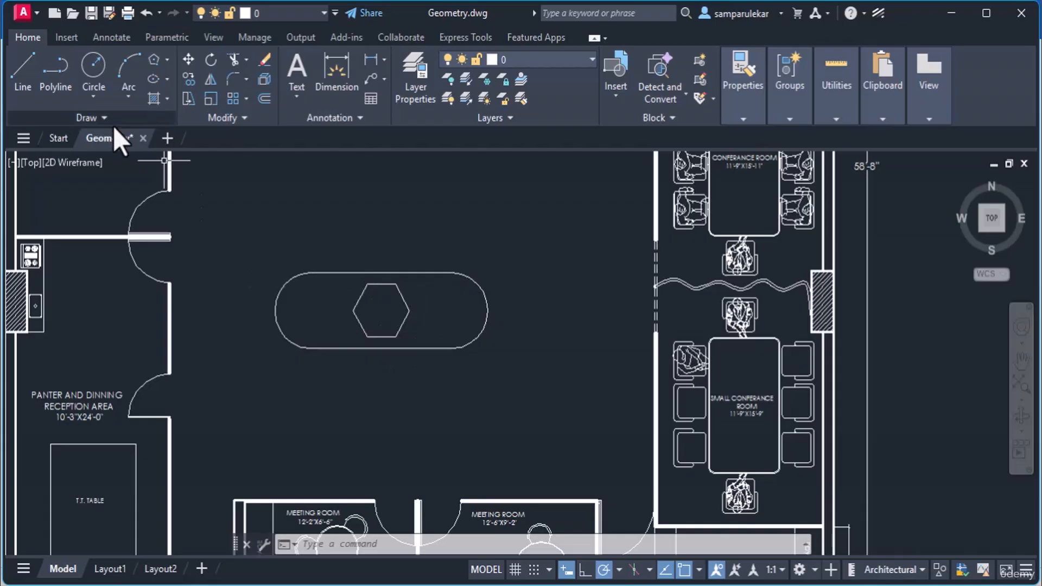
pyautogui.click(92, 117)
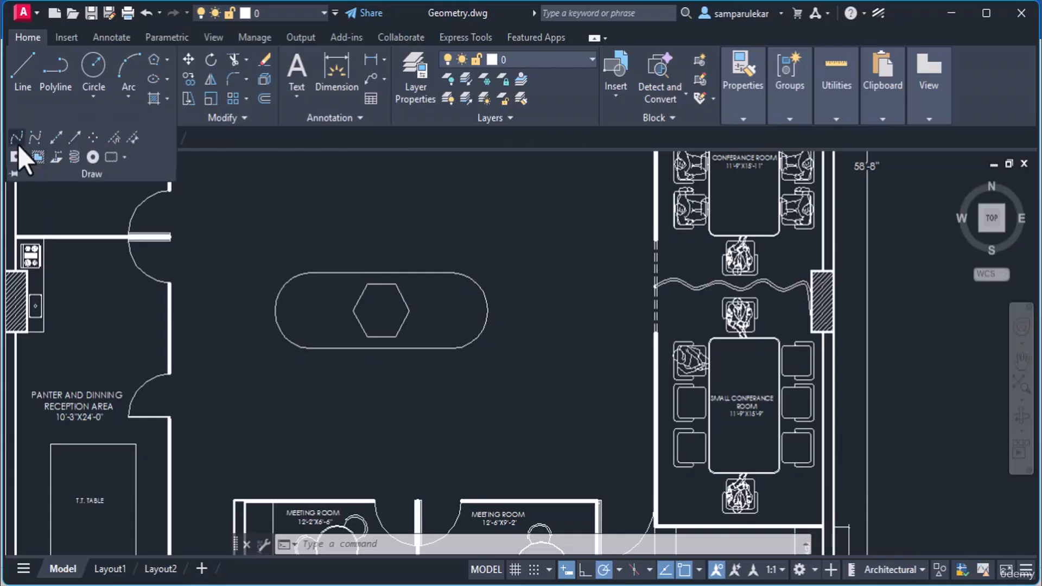